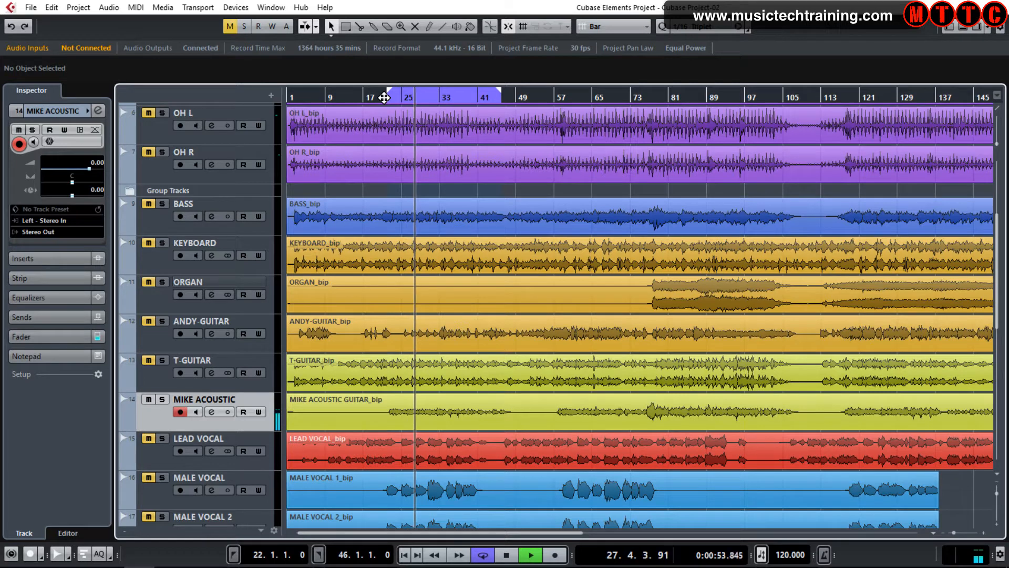
# Step: Stop playback and move the start of the cycle range to bar 24
pyautogui.press('space')
pyautogui.moveTo(384, 98); pyautogui.dragTo(398, 97)
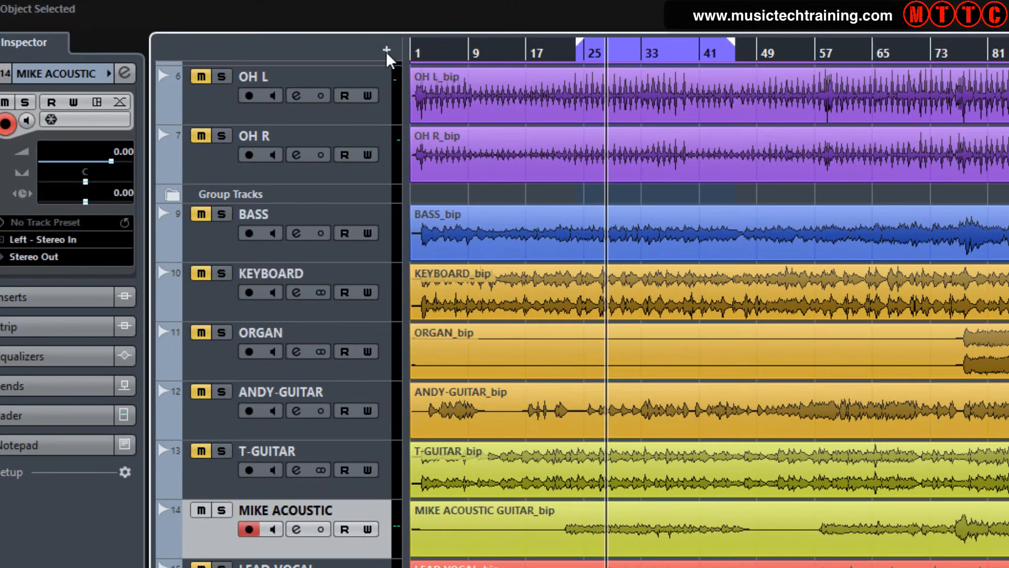
# Step: Add one mono FX channel track with the MonoDelay effect, routed to Stereo Out and created inside the FX channels folder
pyautogui.click(387, 51)
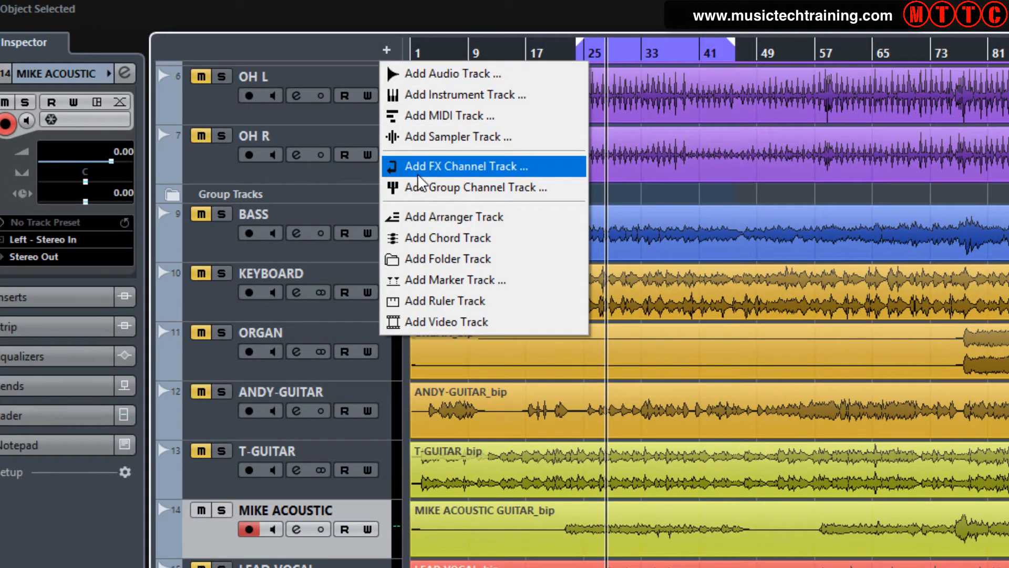
pyautogui.click(443, 165)
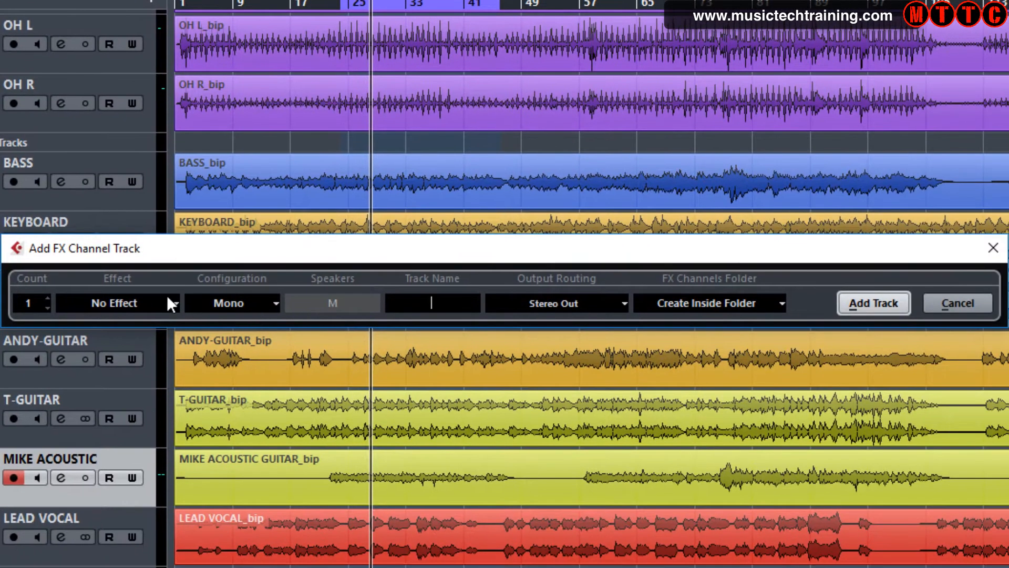
pyautogui.click(174, 302)
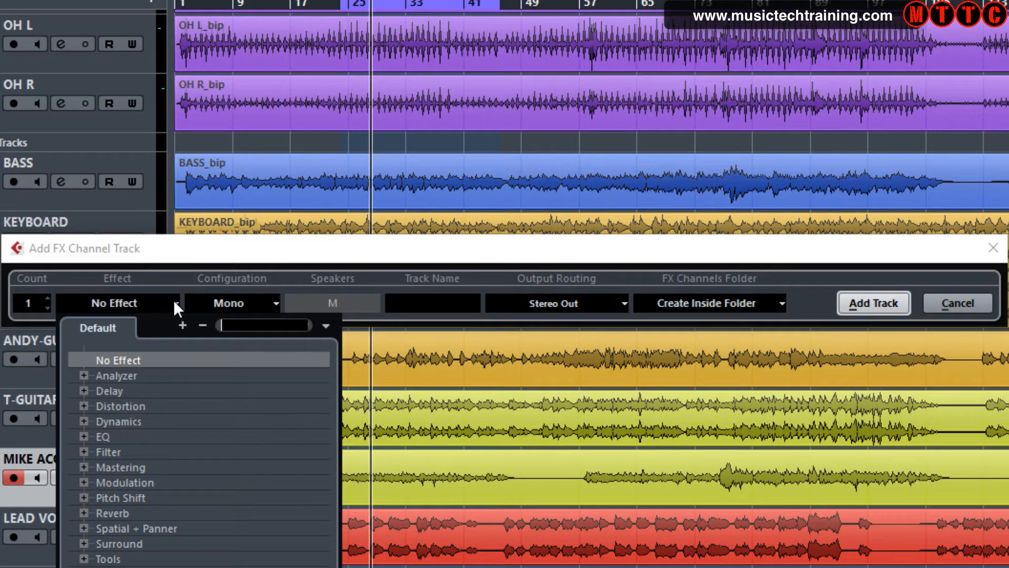
pyautogui.click(83, 390)
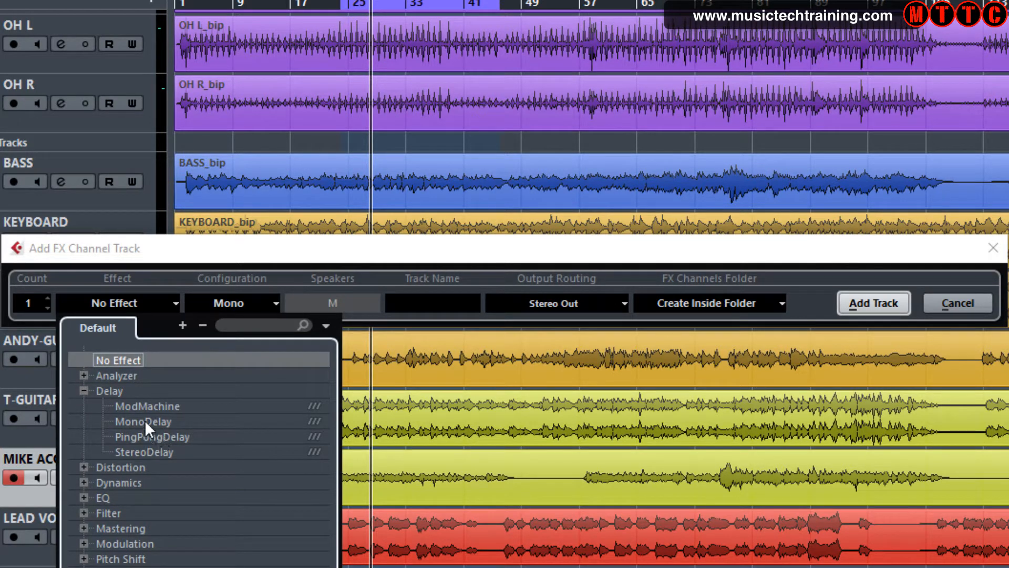
pyautogui.click(165, 420)
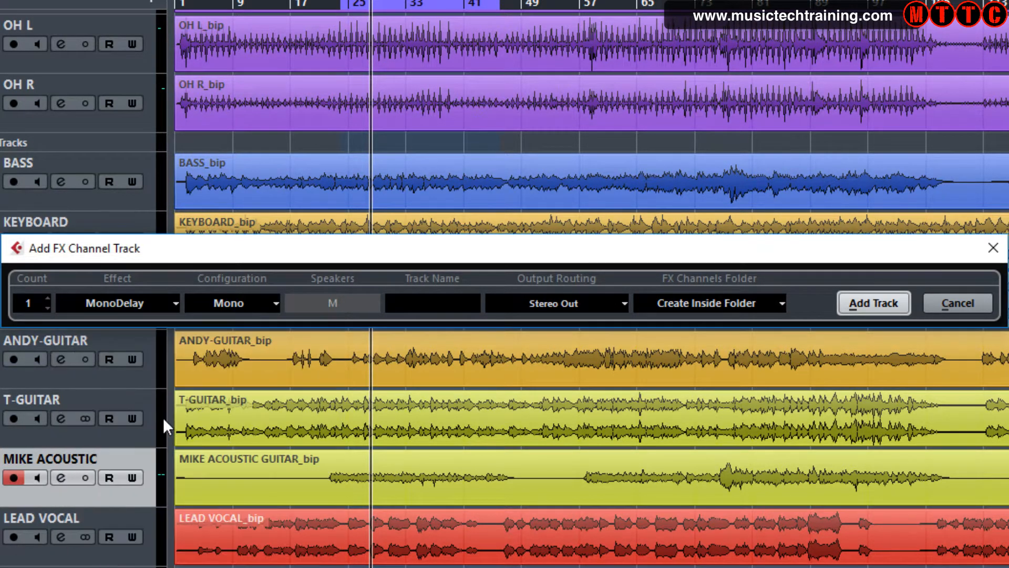
pyautogui.click(146, 305)
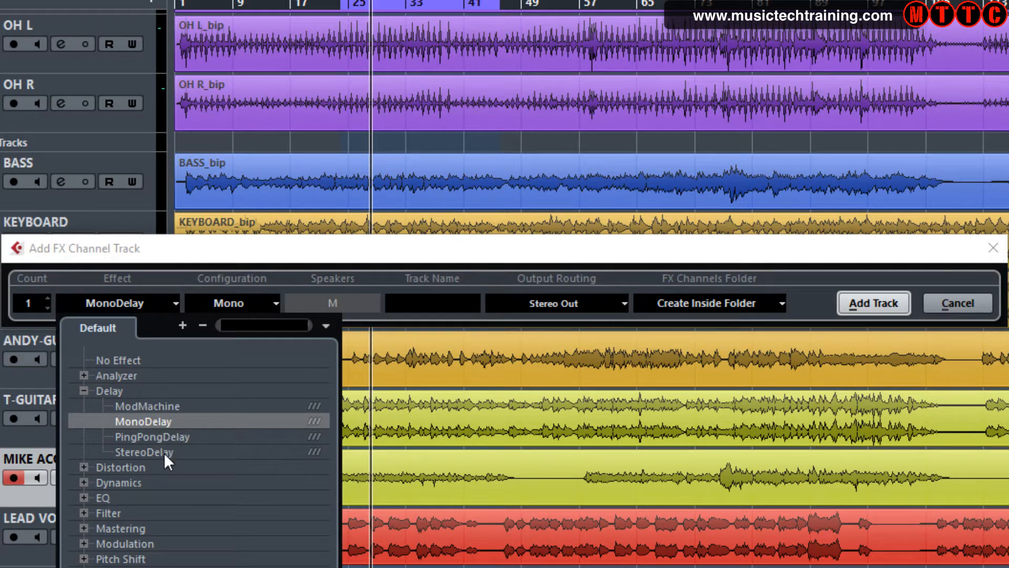
pyautogui.click(276, 305)
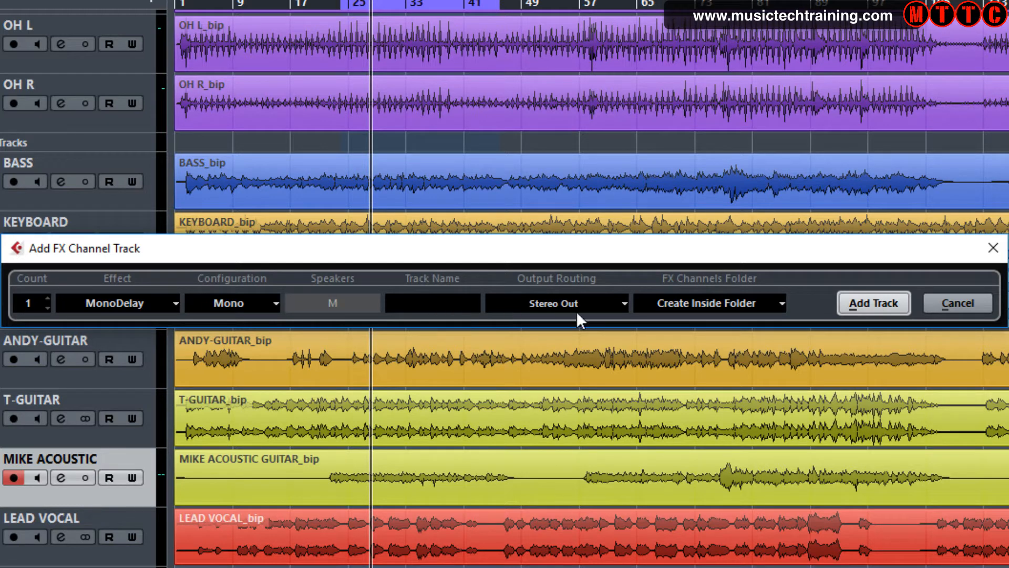
pyautogui.click(871, 300)
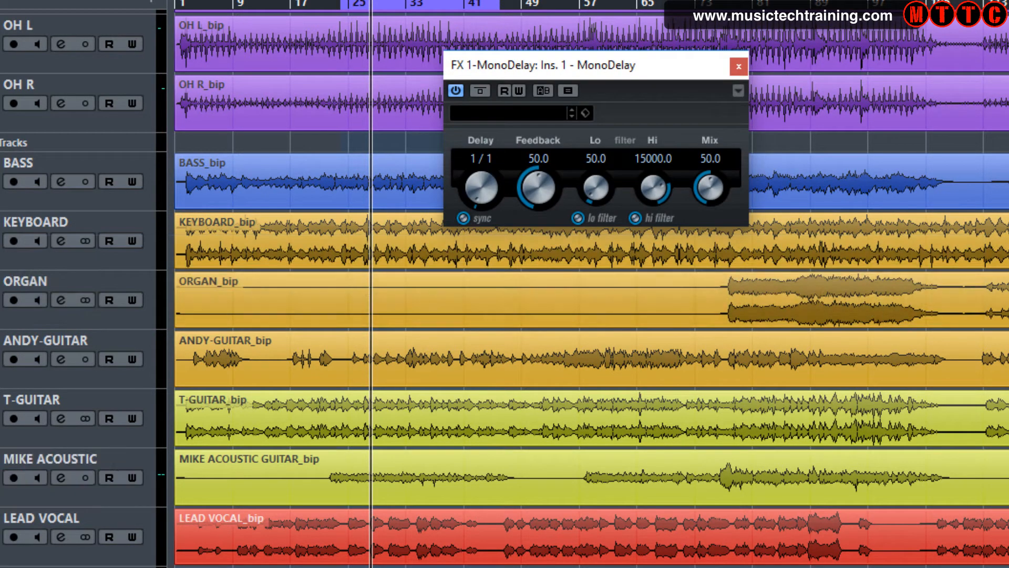
# Step: Move the MonoDelay FX channel track directly below the acoustic guitar track, keeping the plug-in window clear of it
pyautogui.moveTo(621, 65); pyautogui.dragTo(646, 156)
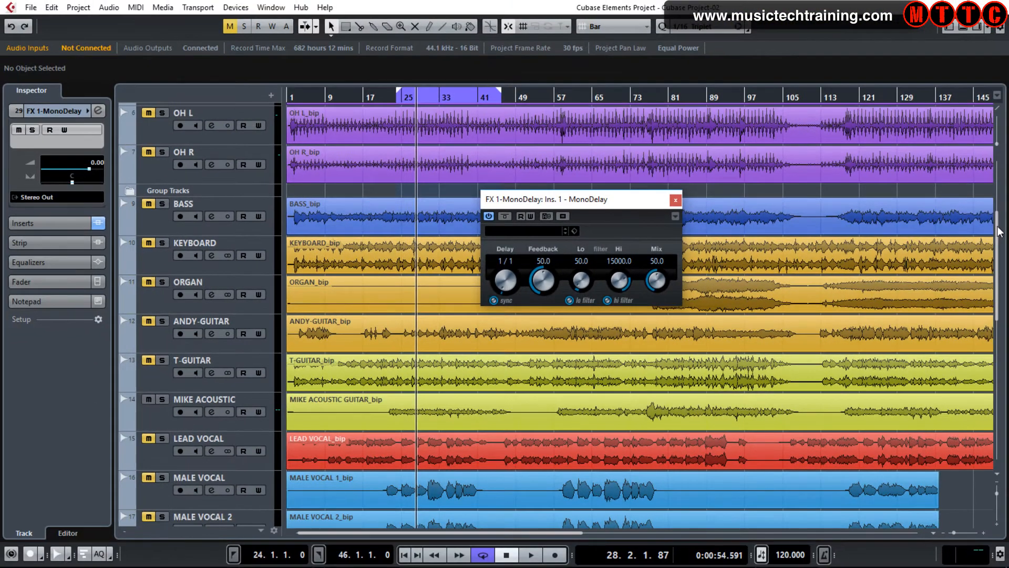
pyautogui.moveTo(999, 232); pyautogui.dragTo(1004, 399)
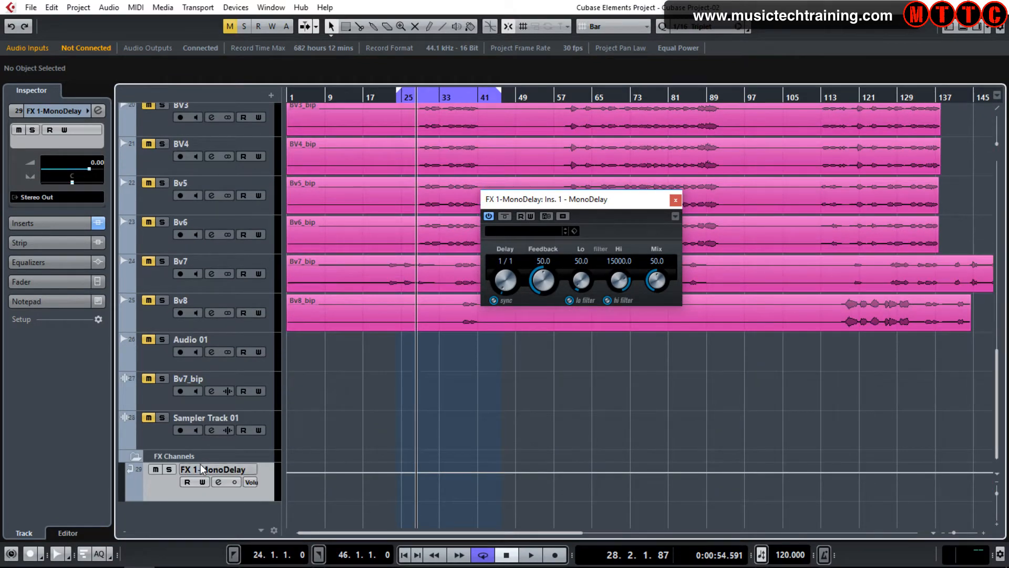
pyautogui.moveTo(143, 479); pyautogui.dragTo(197, 225)
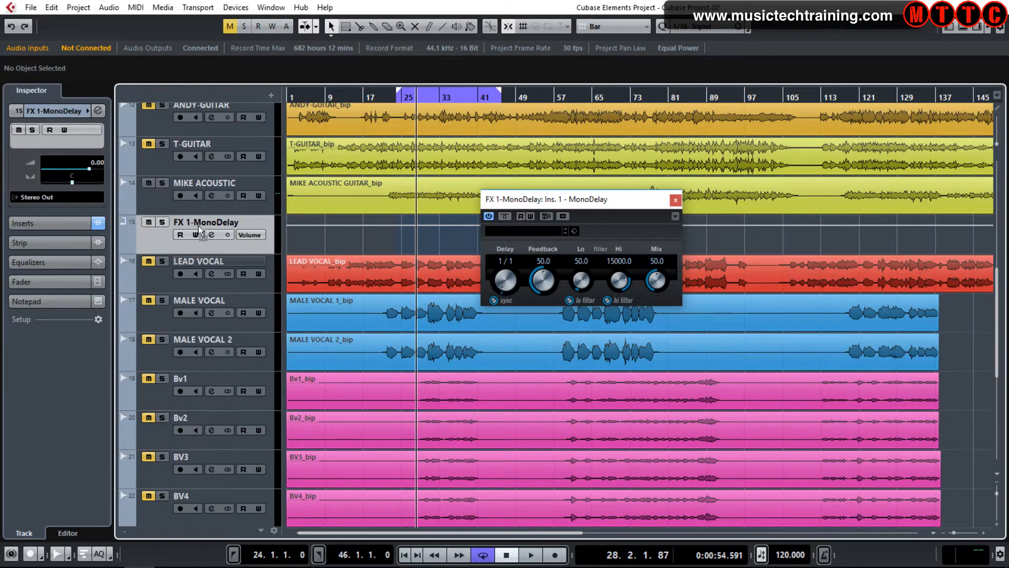
pyautogui.moveTo(596, 201); pyautogui.dragTo(544, 265)
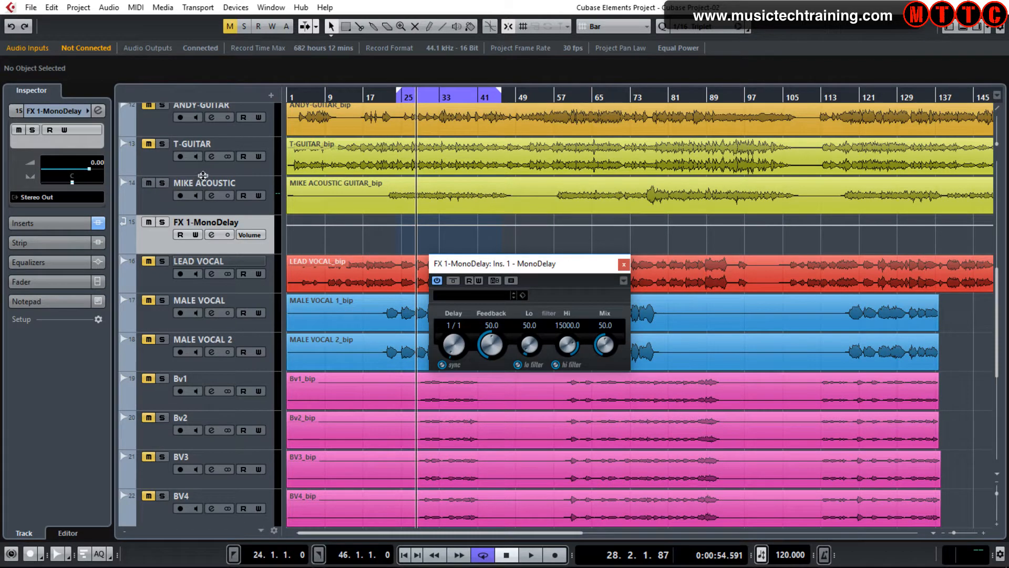
# Step: Route the acoustic guitar track's first send to FX 1-MonoDelay and activate the send
pyautogui.click(154, 194)
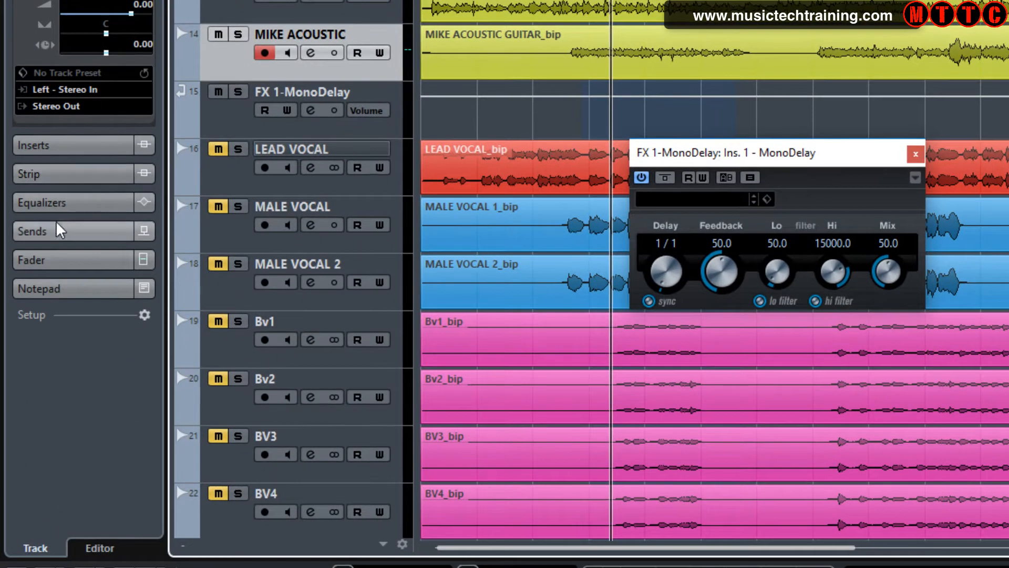
pyautogui.click(57, 226)
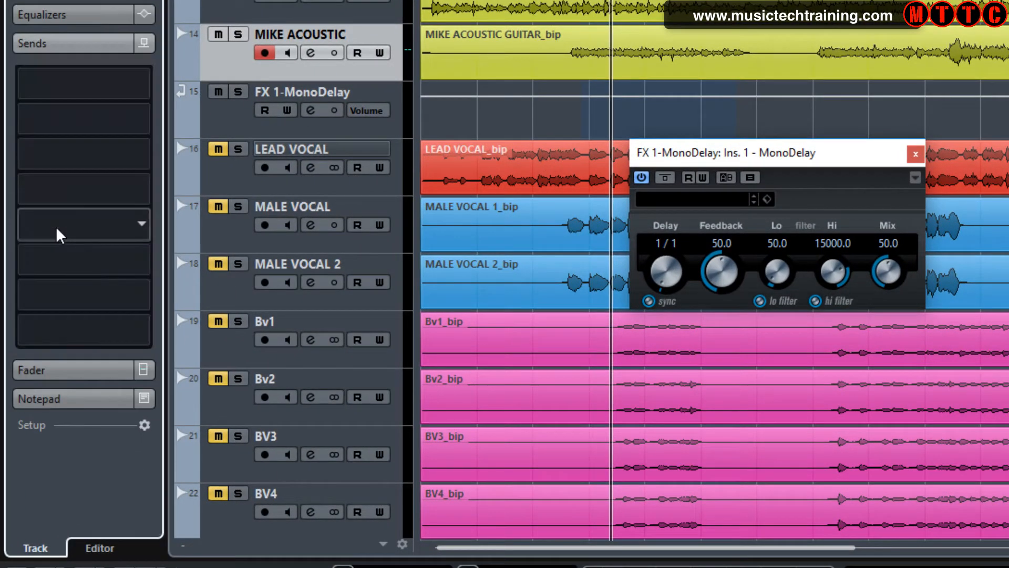
pyautogui.click(144, 85)
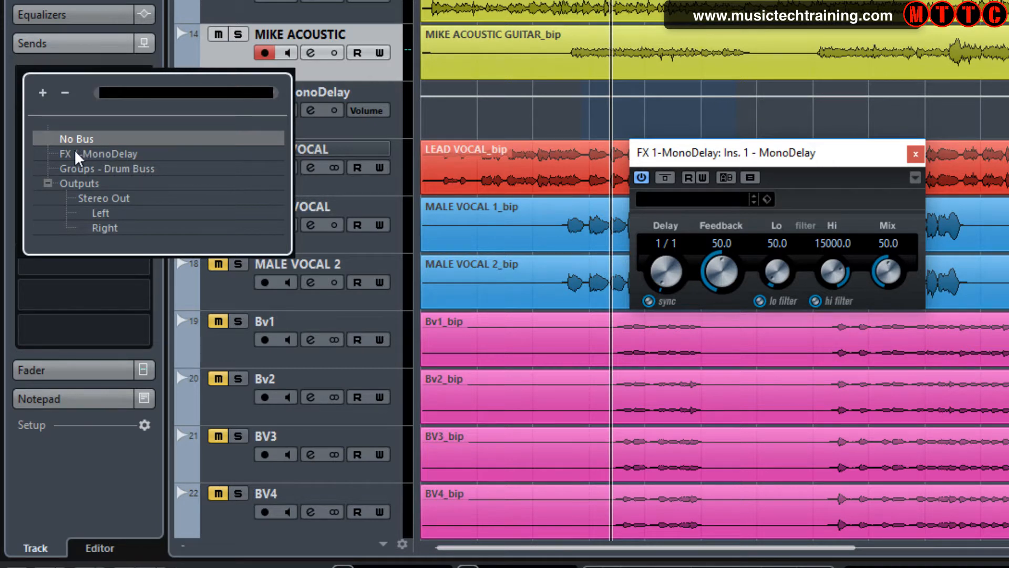
pyautogui.click(130, 154)
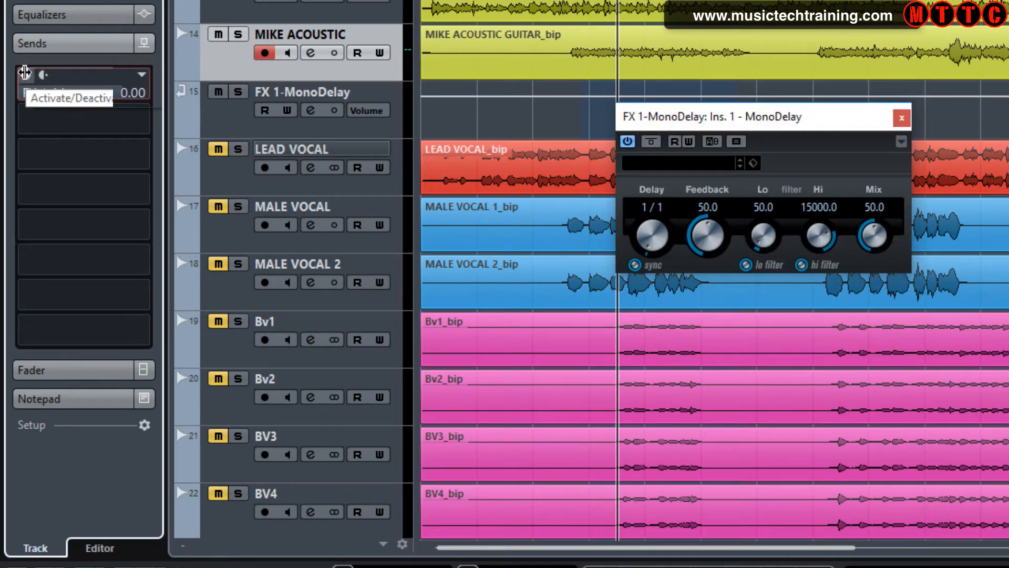
pyautogui.click(25, 72)
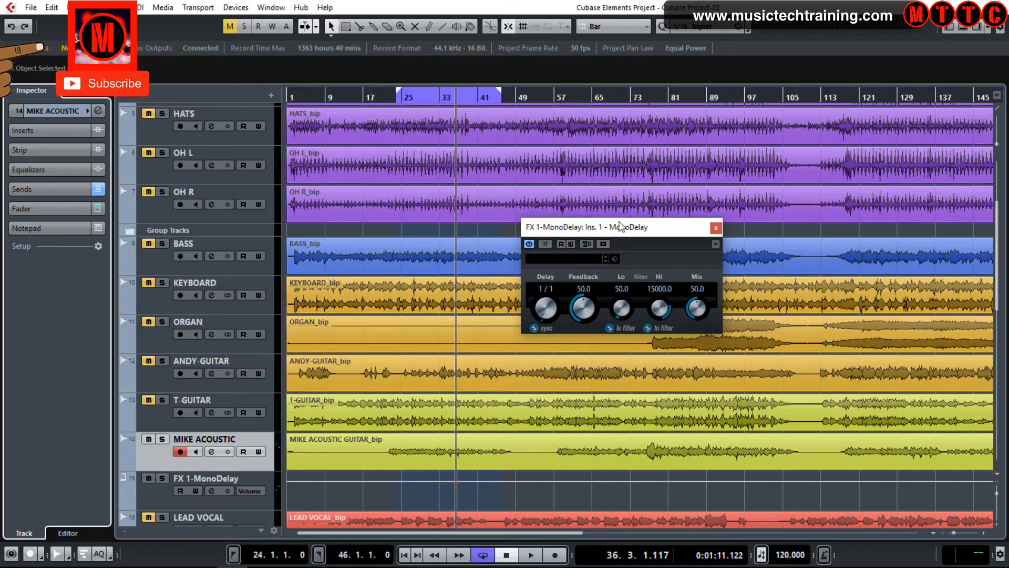
# Step: Show the MonoDelay FX channel's fader and play the project briefly to check the signal reaching it
pyautogui.moveTo(613, 227); pyautogui.dragTo(591, 225)
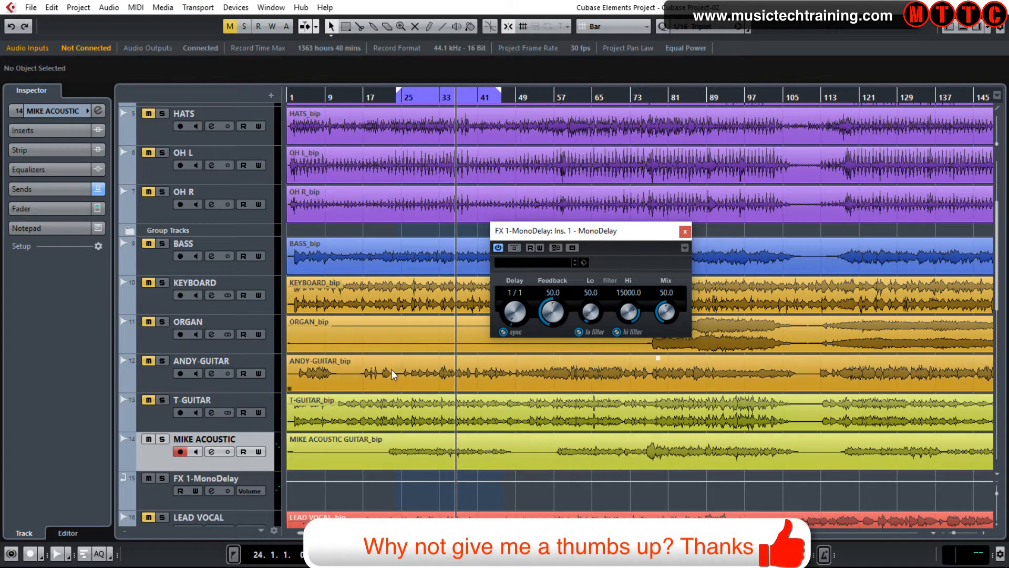
pyautogui.click(154, 493)
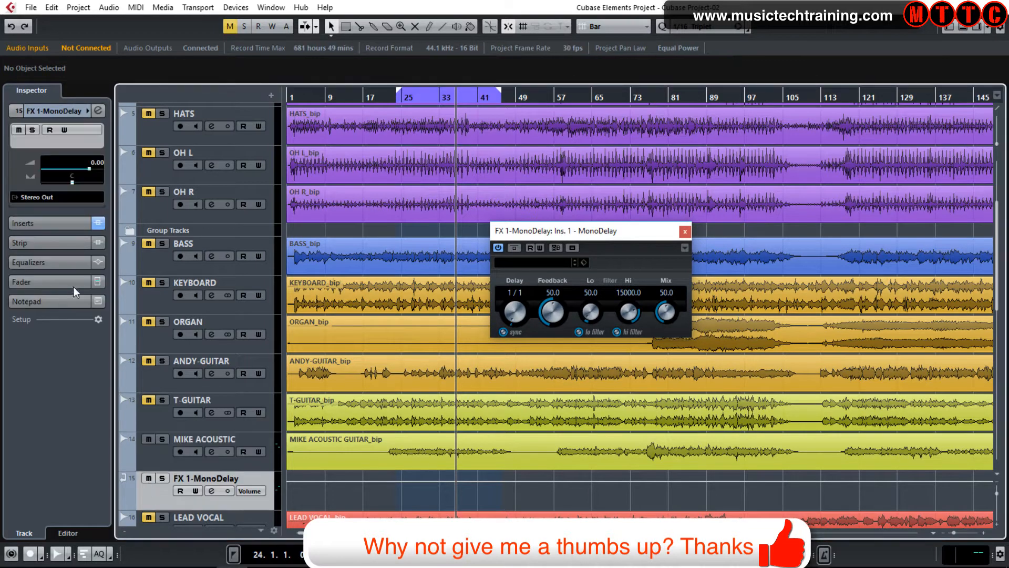
pyautogui.click(44, 283)
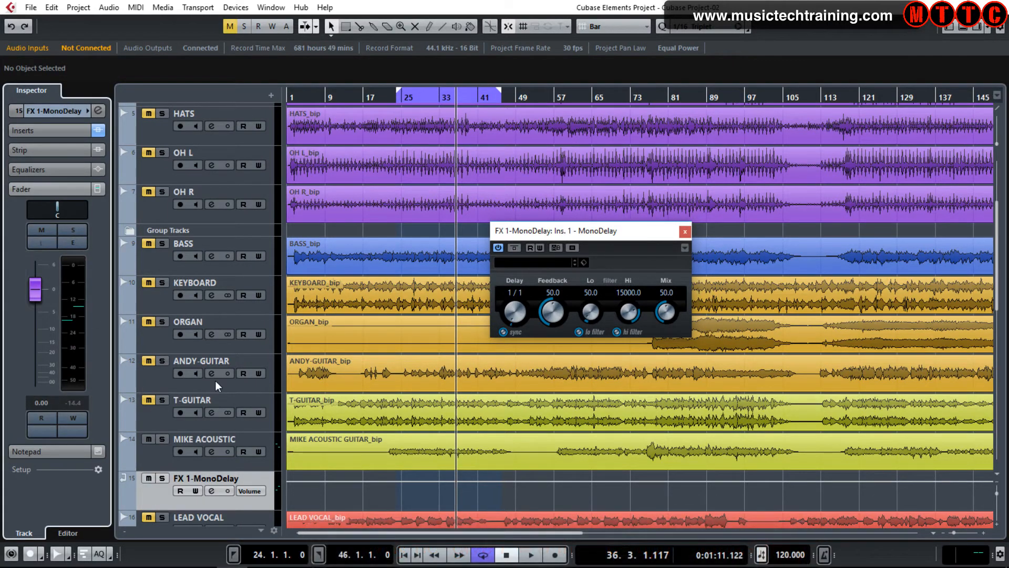
pyautogui.press('space')
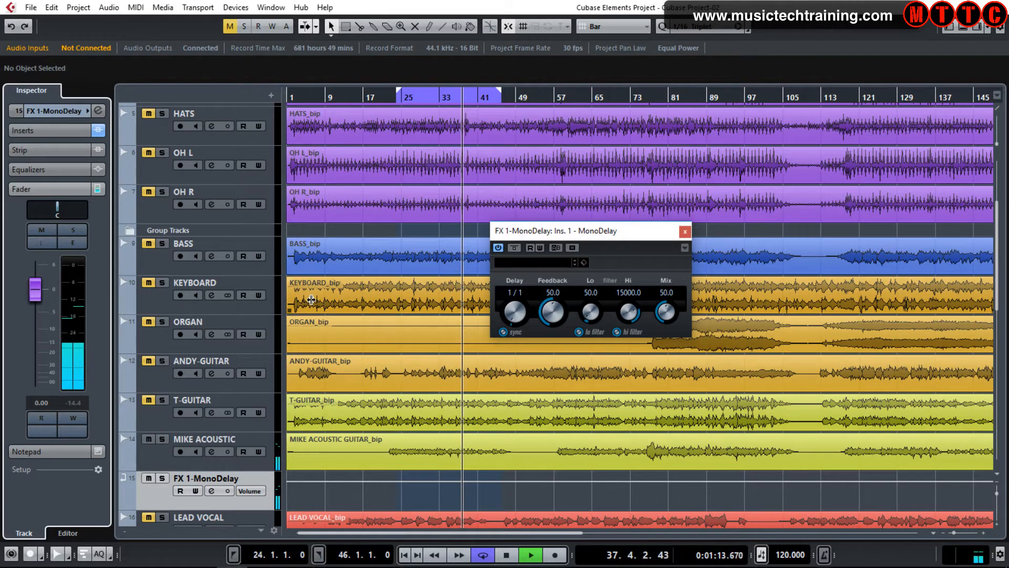
pyautogui.press('space')
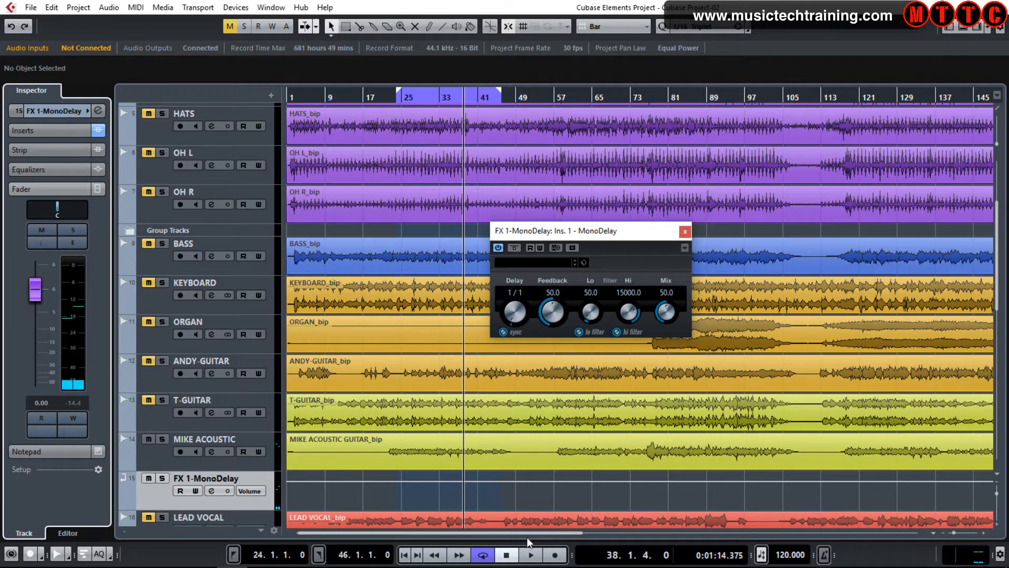
pyautogui.click(506, 556)
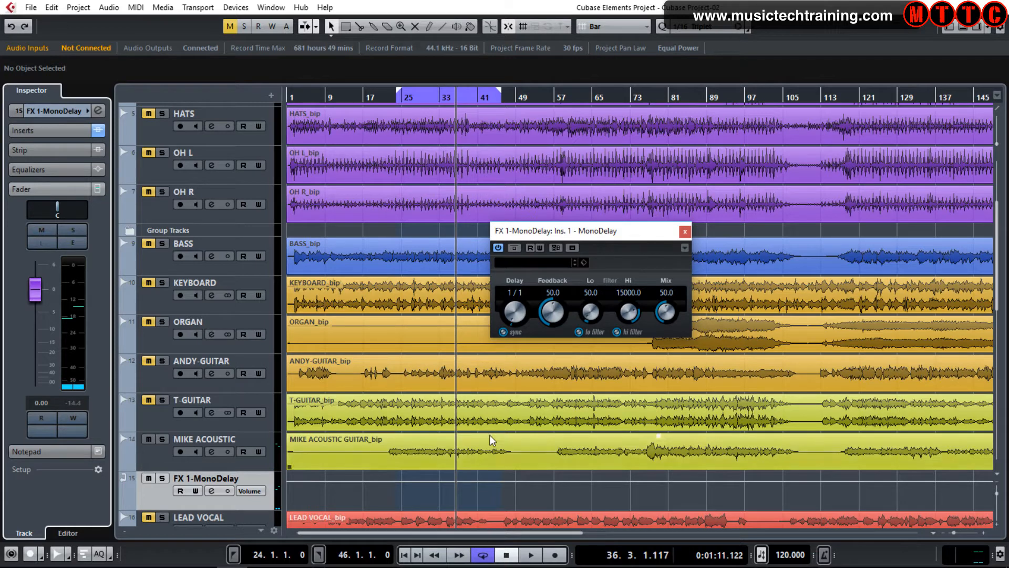
pyautogui.moveTo(537, 232); pyautogui.dragTo(541, 211)
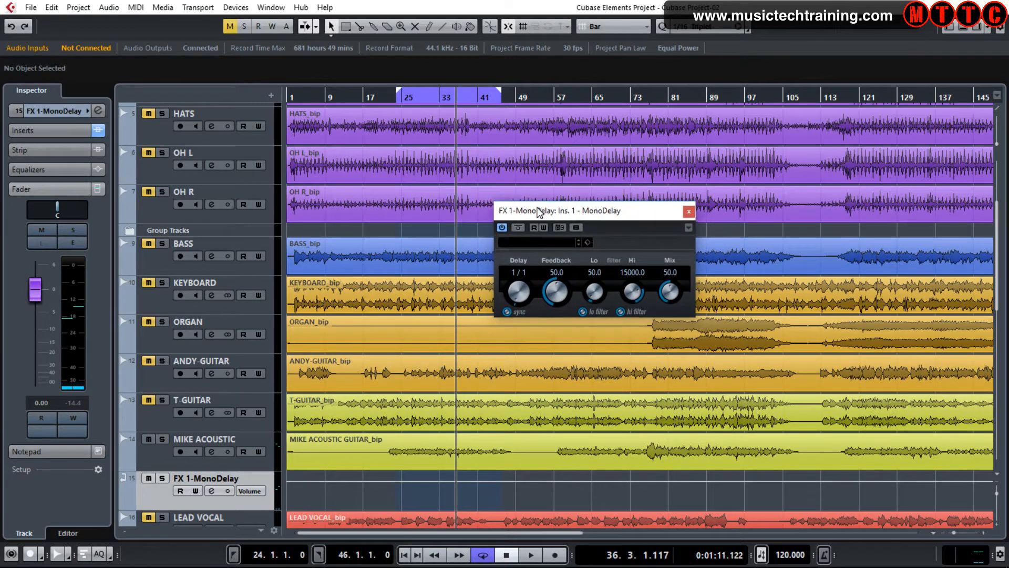
# Step: Pan the acoustic guitar track fully left and the MonoDelay FX channel fully right
pyautogui.click(265, 436)
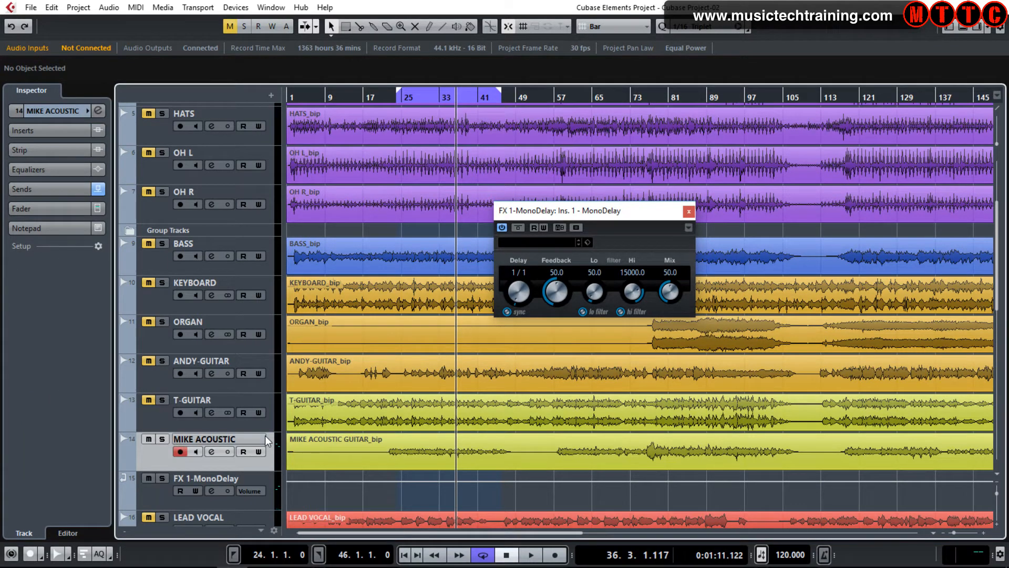
pyautogui.click(45, 208)
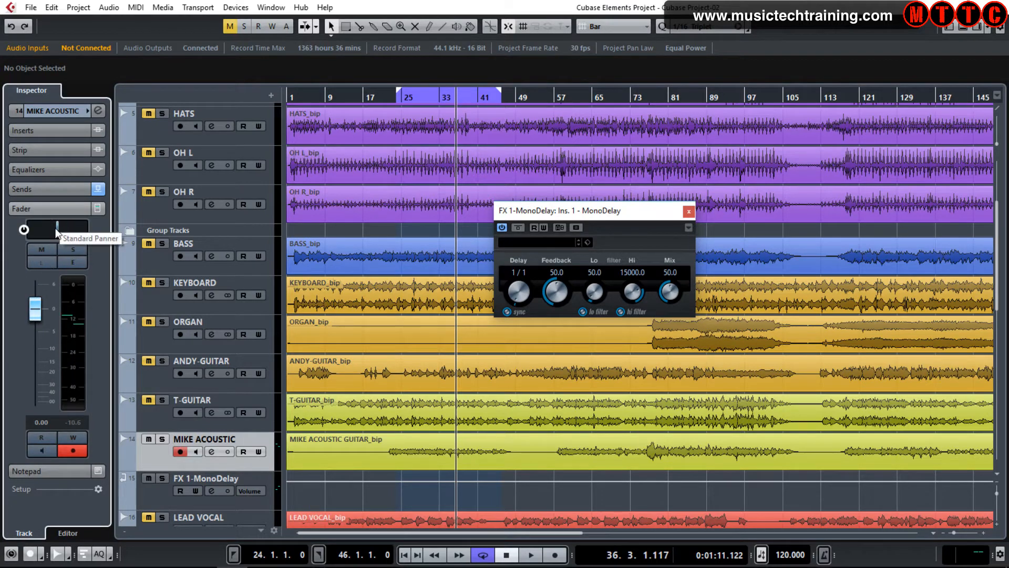
pyautogui.moveTo(55, 228); pyautogui.dragTo(29, 228)
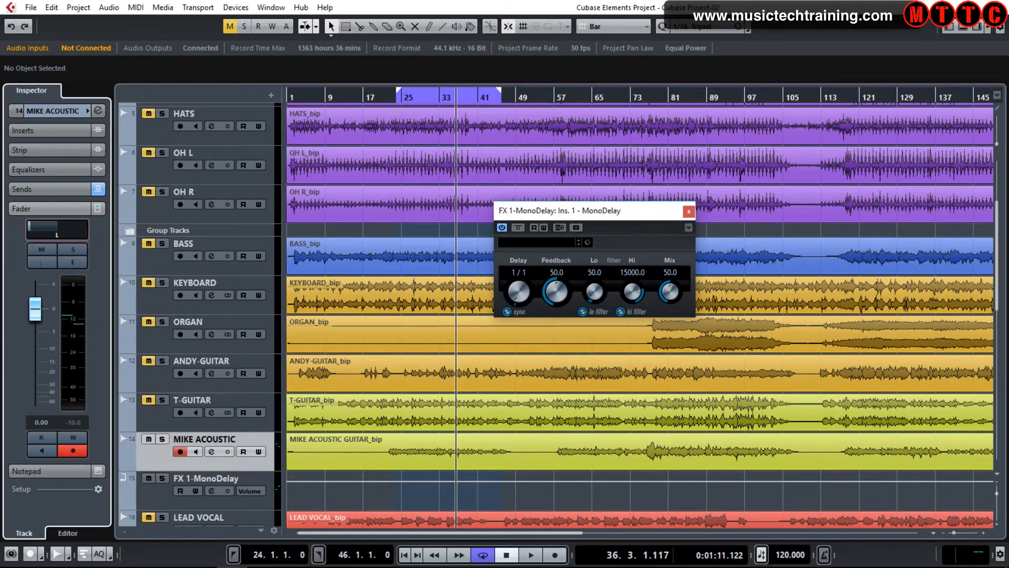
pyautogui.click(229, 503)
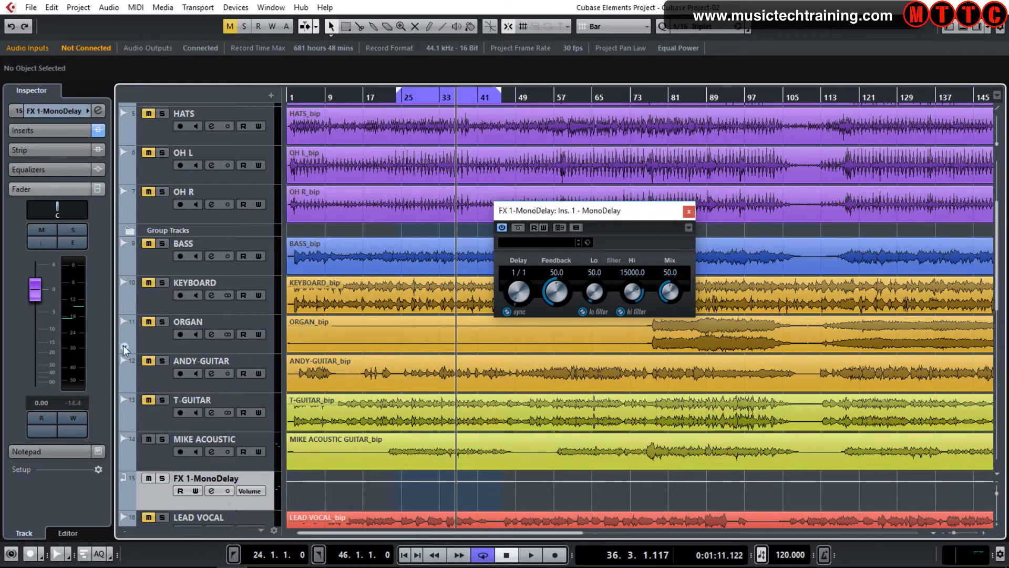
pyautogui.moveTo(57, 204); pyautogui.dragTo(87, 204)
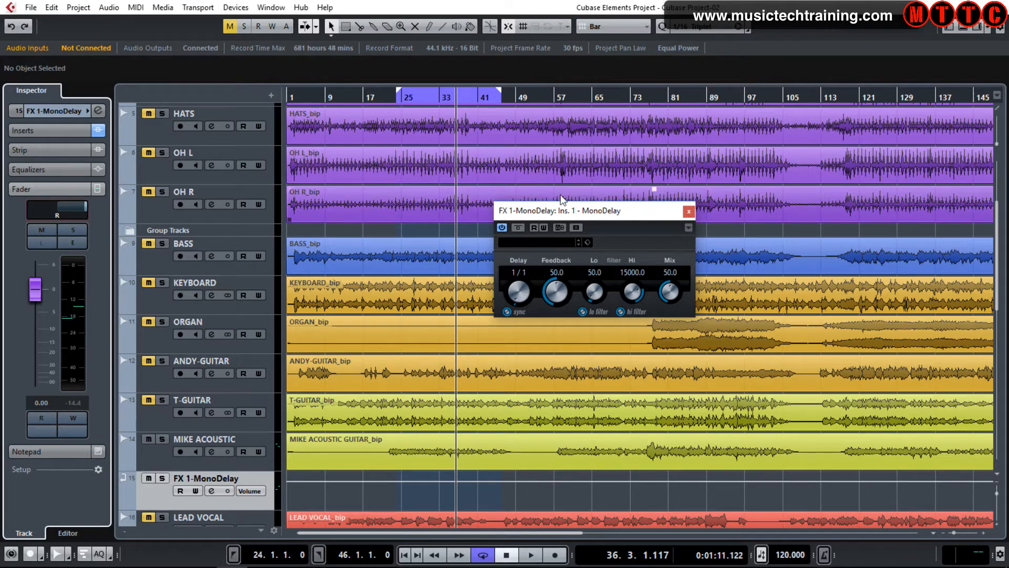
# Step: Set the MonoDelay effect's Mix to 100
pyautogui.moveTo(556, 210); pyautogui.dragTo(443, 242)
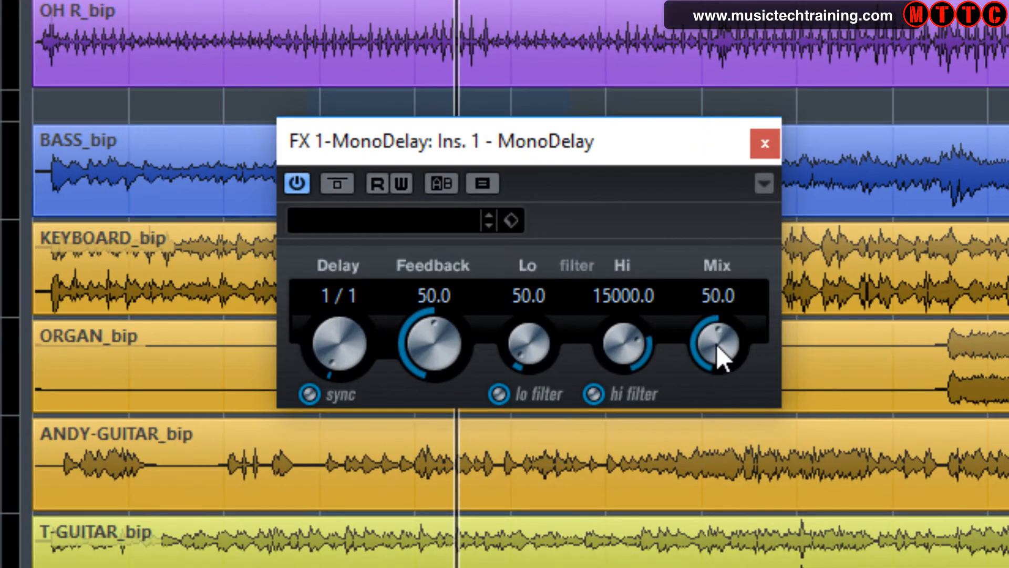
pyautogui.moveTo(559, 327); pyautogui.dragTo(508, 226)
pyautogui.moveTo(586, 95); pyautogui.dragTo(559, 32)
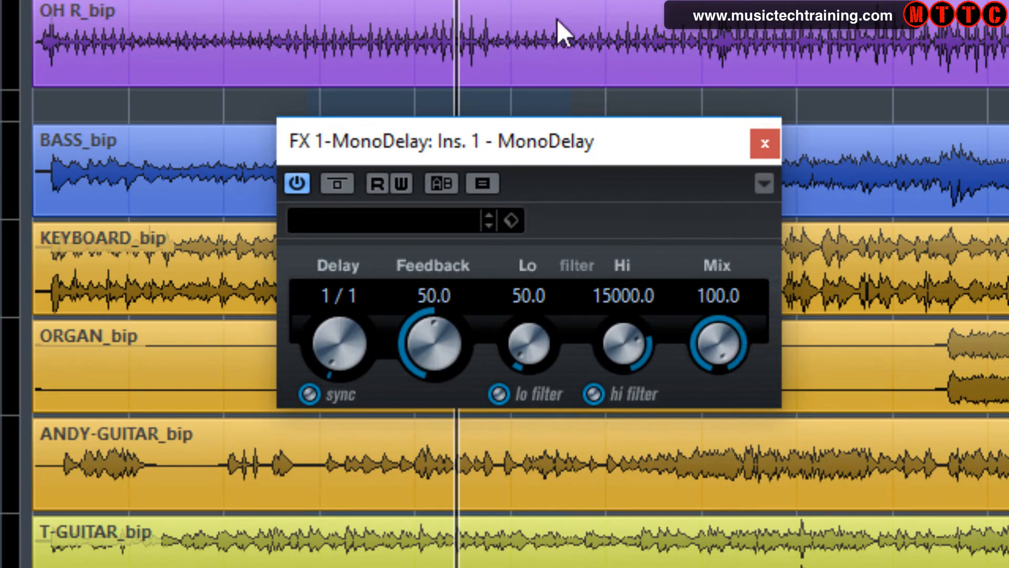
# Step: Turn off tempo sync in the MonoDelay effect and set its Delay to 975
pyautogui.moveTo(570, 138); pyautogui.dragTo(727, 235)
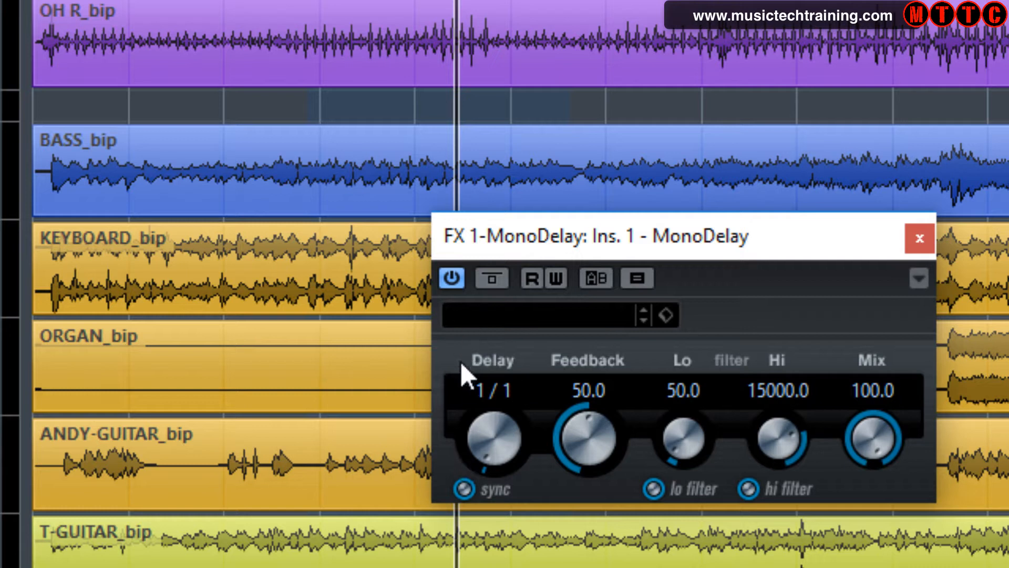
pyautogui.click(463, 489)
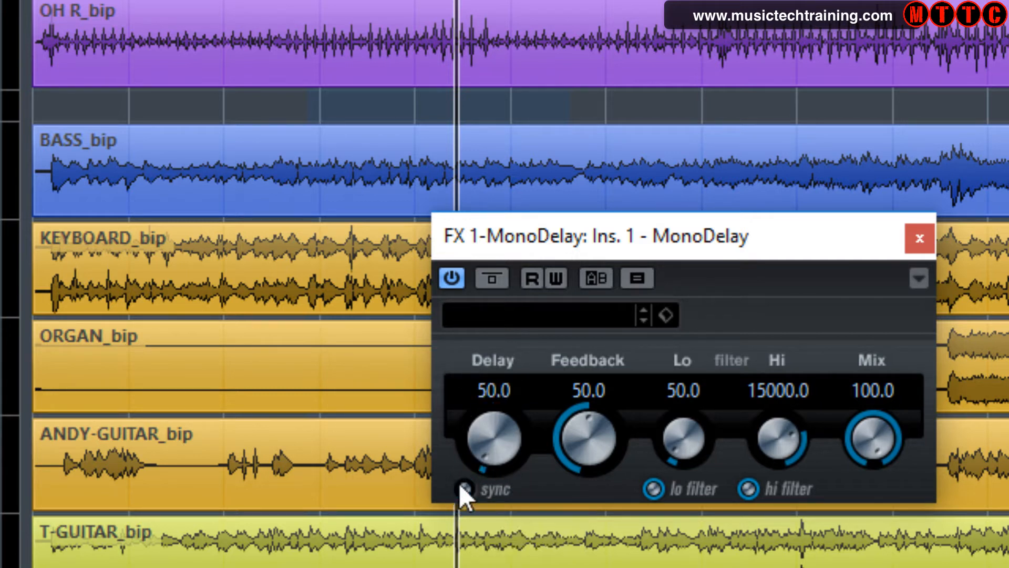
pyautogui.moveTo(487, 440); pyautogui.dragTo(459, 338)
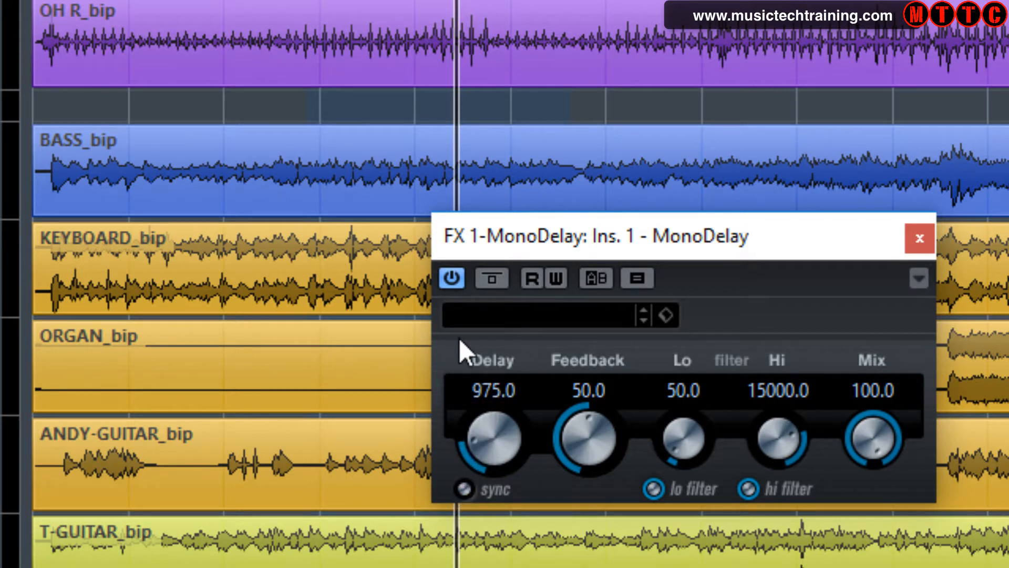
# Step: Set the MonoDelay effect's Feedback to 0
pyautogui.moveTo(574, 429); pyautogui.dragTo(1008, 368)
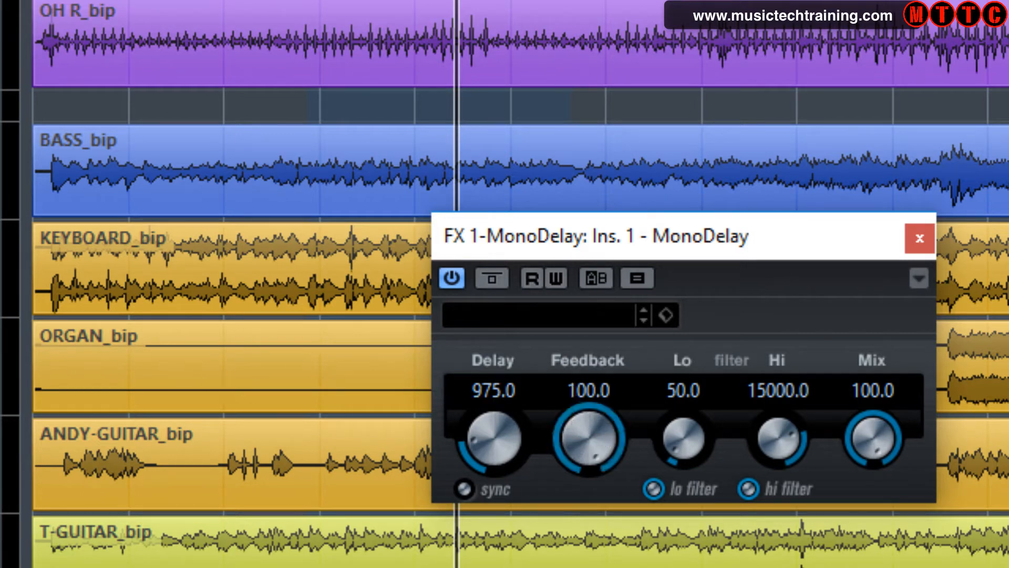
pyautogui.moveTo(566, 420); pyautogui.dragTo(582, 567)
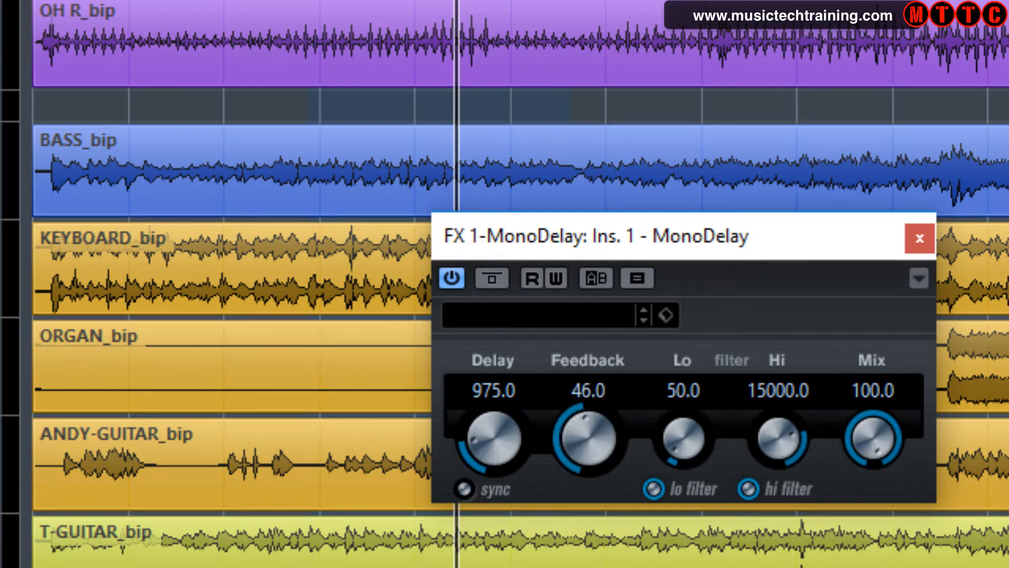
pyautogui.moveTo(589, 420); pyautogui.dragTo(401, 415)
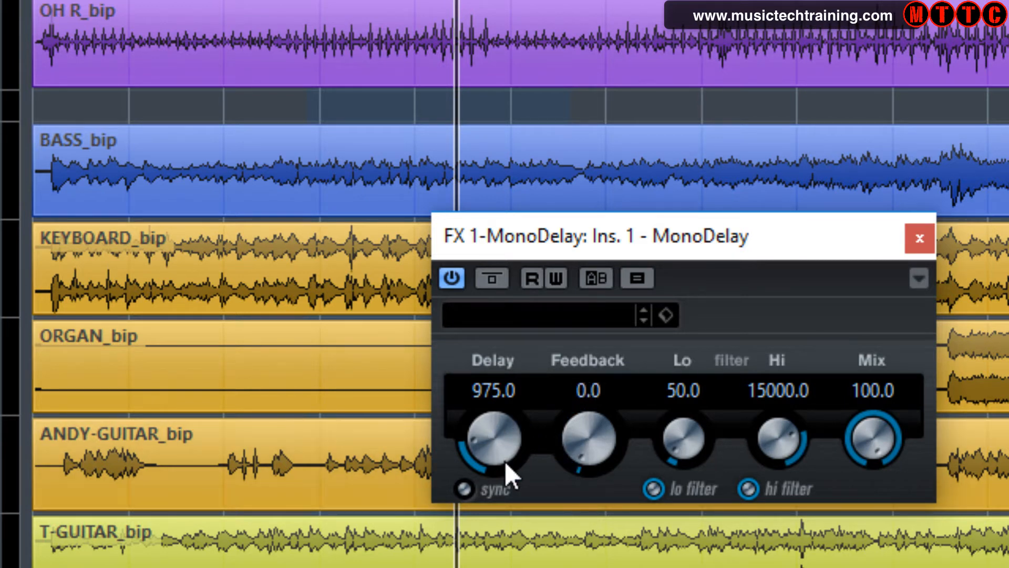
# Step: Audition shorter delay times in the MonoDelay effect during playback, ending with the Delay at 100.1
pyautogui.moveTo(505, 461); pyautogui.dragTo(462, 449)
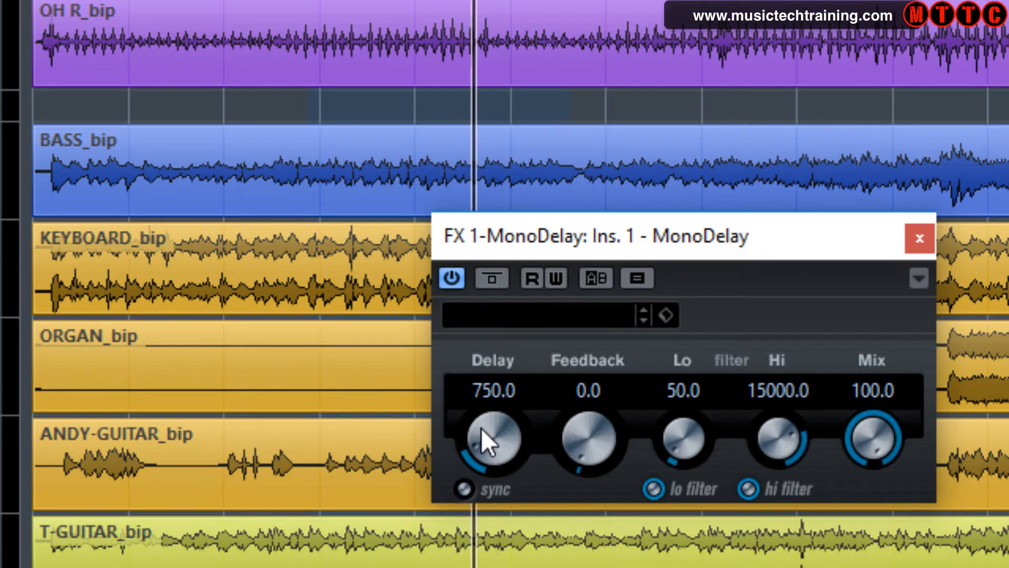
pyautogui.moveTo(478, 433)
pyautogui.mouseDown()
pyautogui.moveTo(488, 446)
pyautogui.moveTo(453, 452)
pyautogui.moveTo(473, 439)
pyautogui.mouseUp()
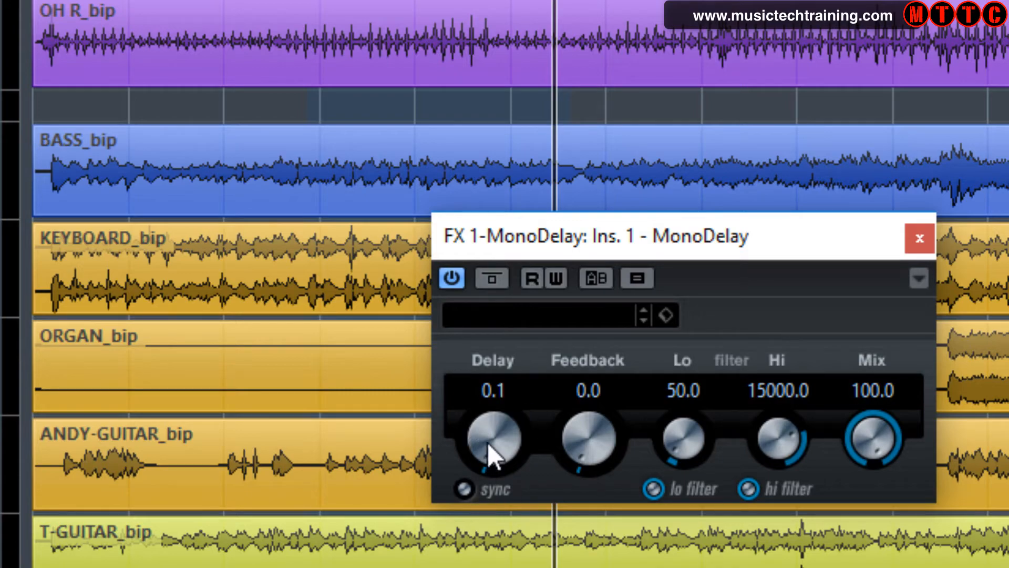
pyautogui.moveTo(487, 442); pyautogui.dragTo(492, 444)
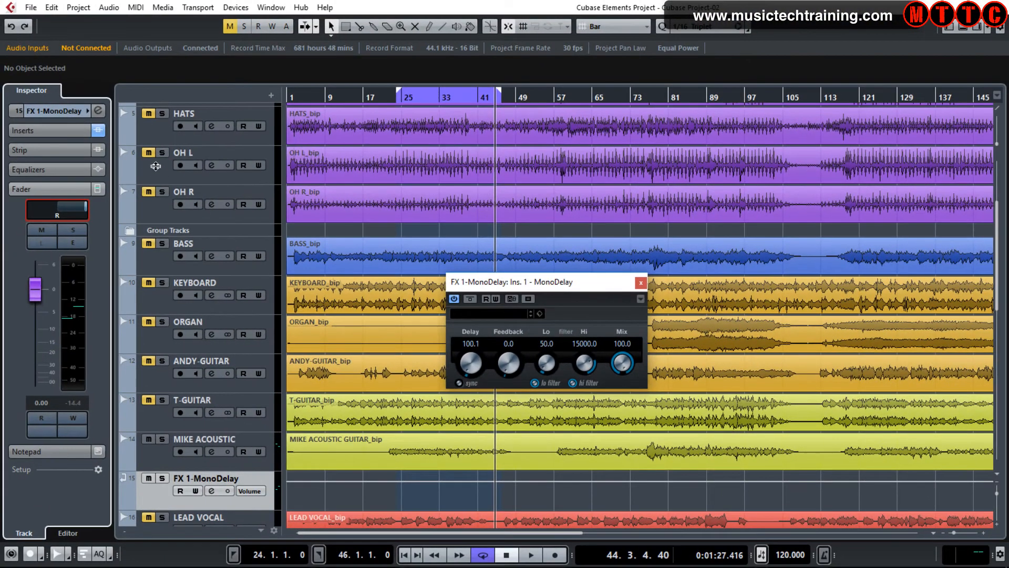
# Step: Unmute the OH L and OH R tracks and set the MonoDelay effect's Delay to 50.1 during playback
pyautogui.click(147, 152)
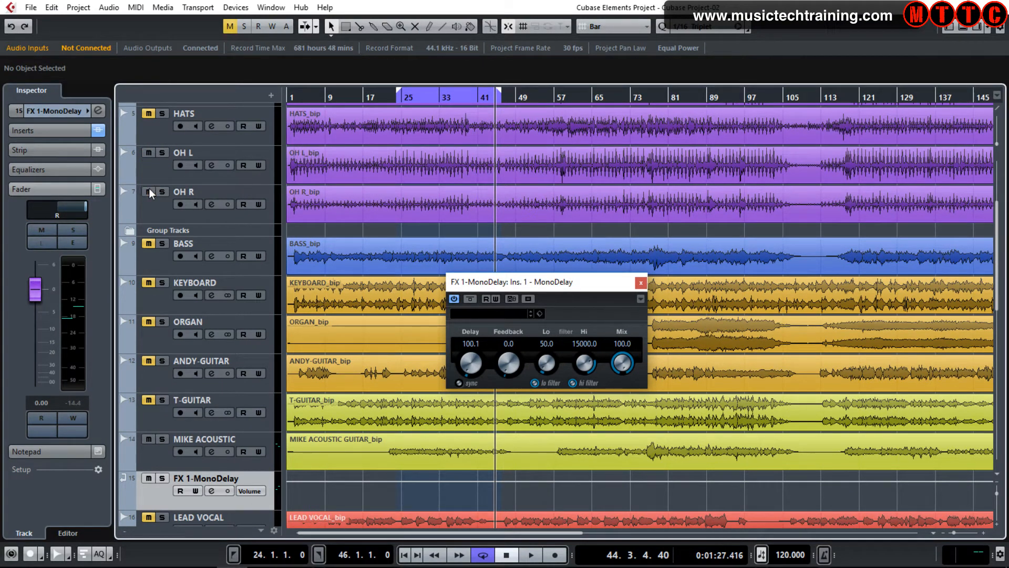
pyautogui.press('space')
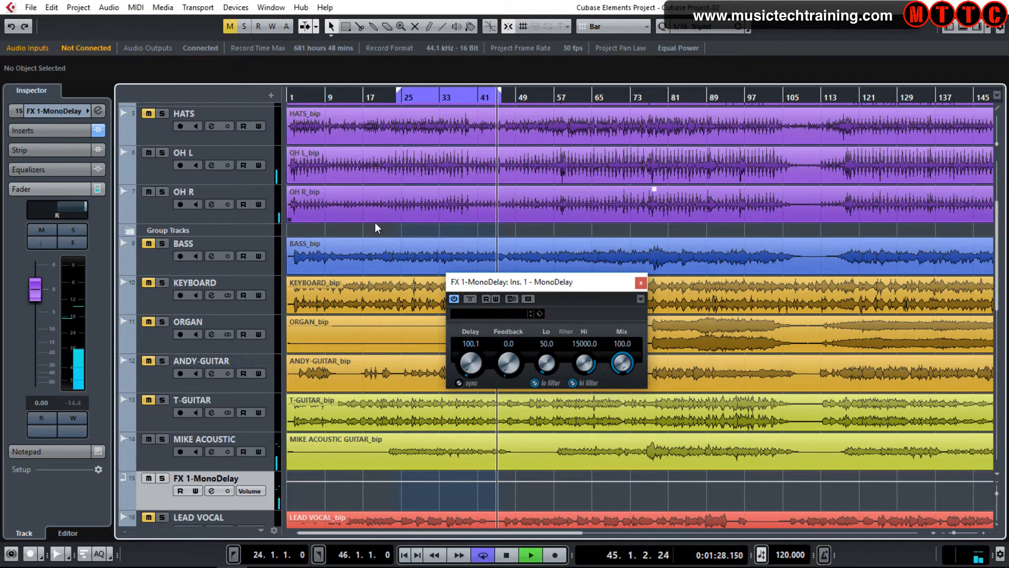
pyautogui.moveTo(463, 364); pyautogui.dragTo(464, 362)
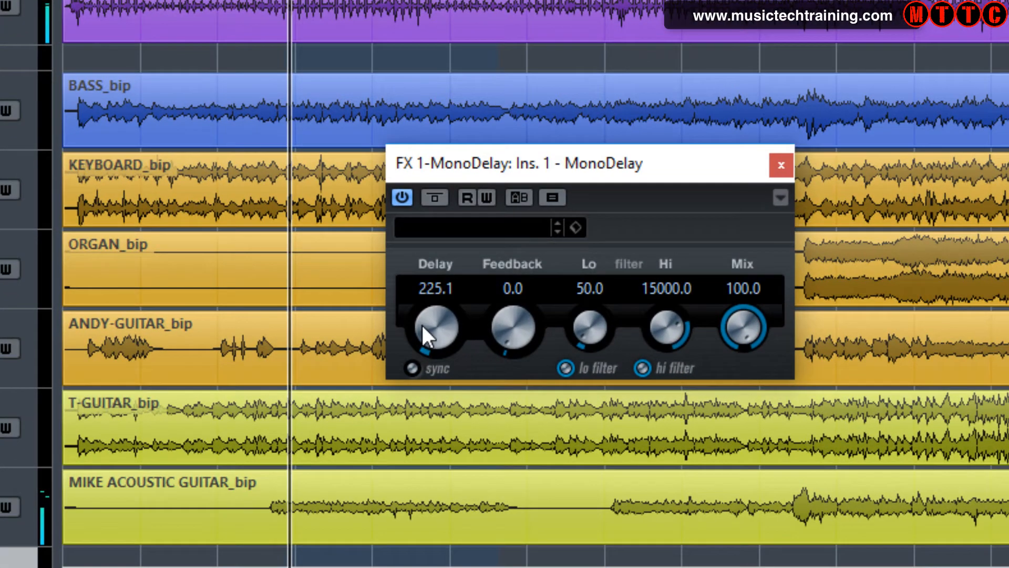
pyautogui.moveTo(422, 325); pyautogui.dragTo(414, 323)
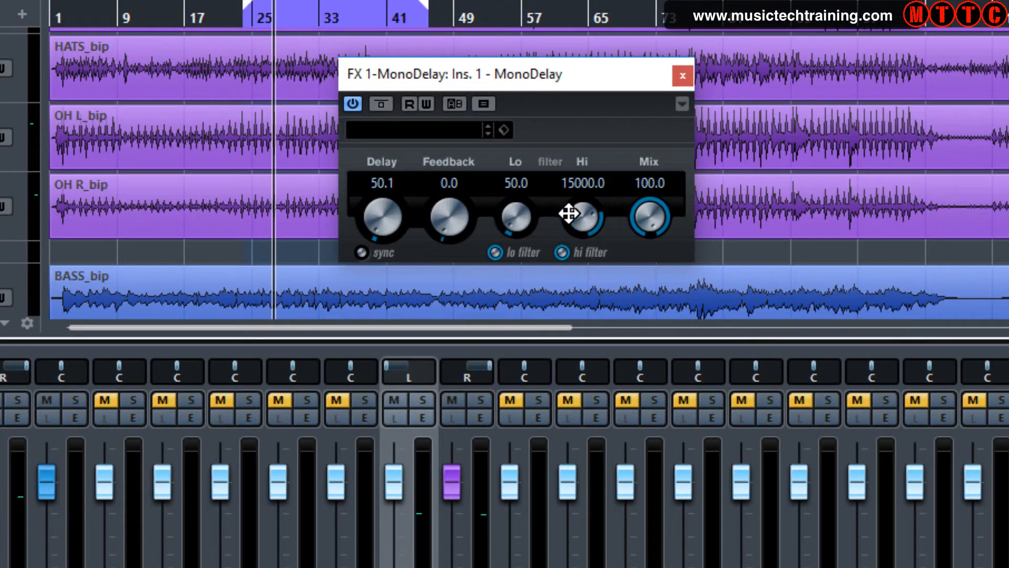
# Step: Set the MonoDelay effect's Lo filter to 287 and its Hi filter to 10676
pyautogui.moveTo(569, 212); pyautogui.dragTo(570, 234)
pyautogui.moveTo(506, 205); pyautogui.dragTo(511, 169)
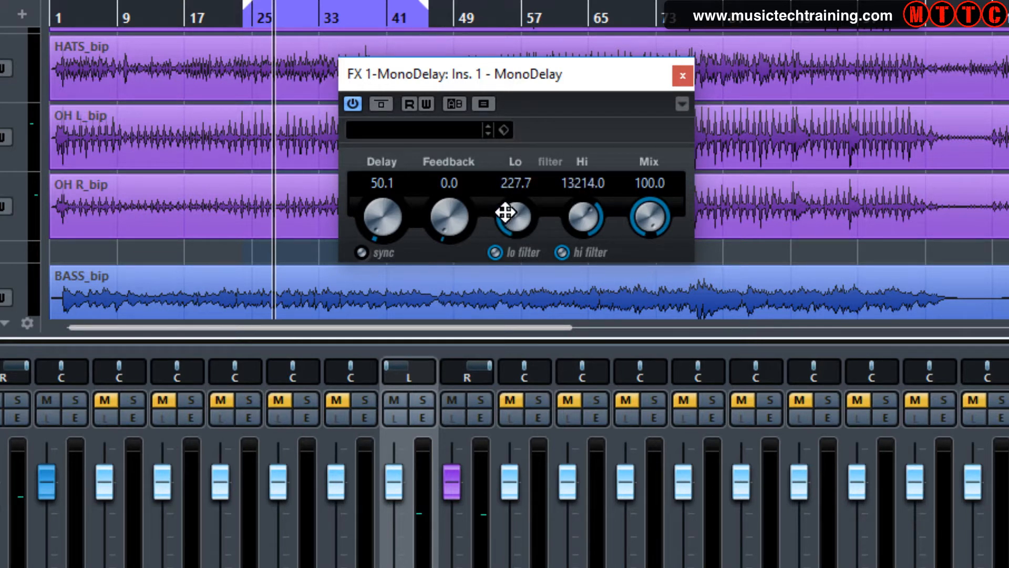
pyautogui.moveTo(507, 214); pyautogui.dragTo(502, 184)
pyautogui.moveTo(570, 204); pyautogui.dragTo(575, 224)
pyautogui.moveTo(511, 200)
pyautogui.mouseDown()
pyautogui.moveTo(511, 191)
pyautogui.moveTo(543, 200)
pyautogui.moveTo(512, 220)
pyautogui.mouseUp()
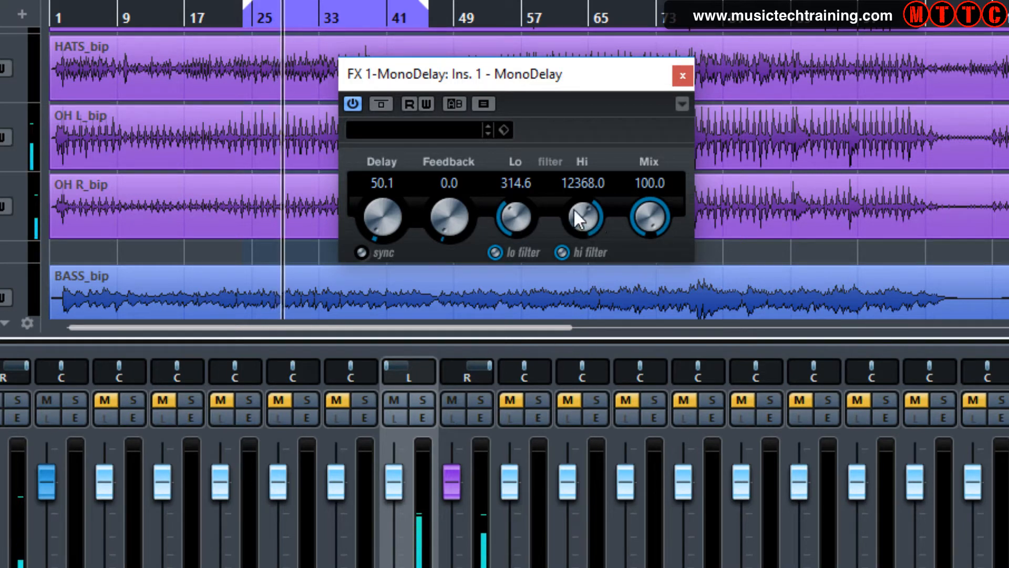
pyautogui.moveTo(574, 210); pyautogui.dragTo(518, 210)
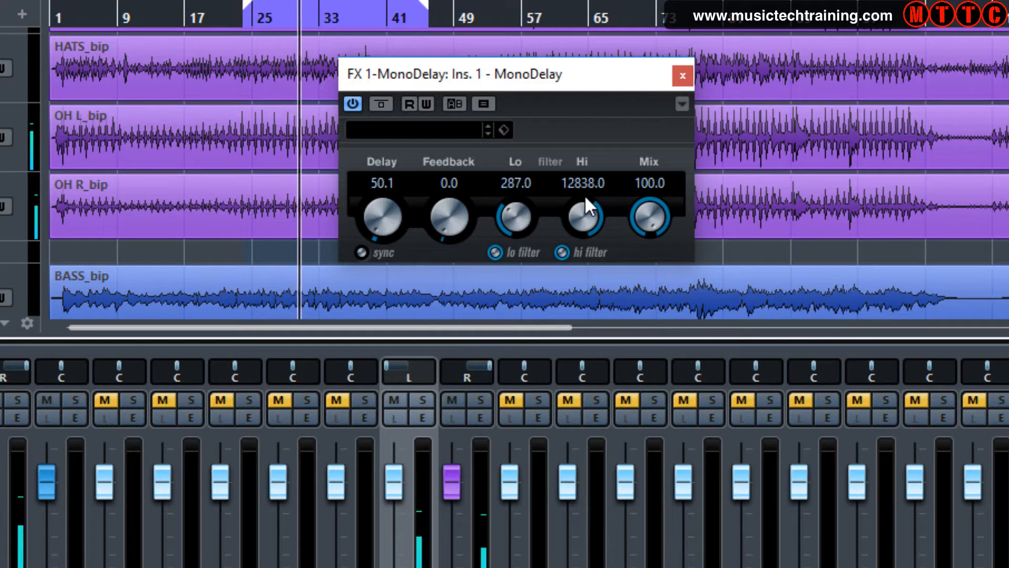
pyautogui.moveTo(584, 193); pyautogui.dragTo(583, 222)
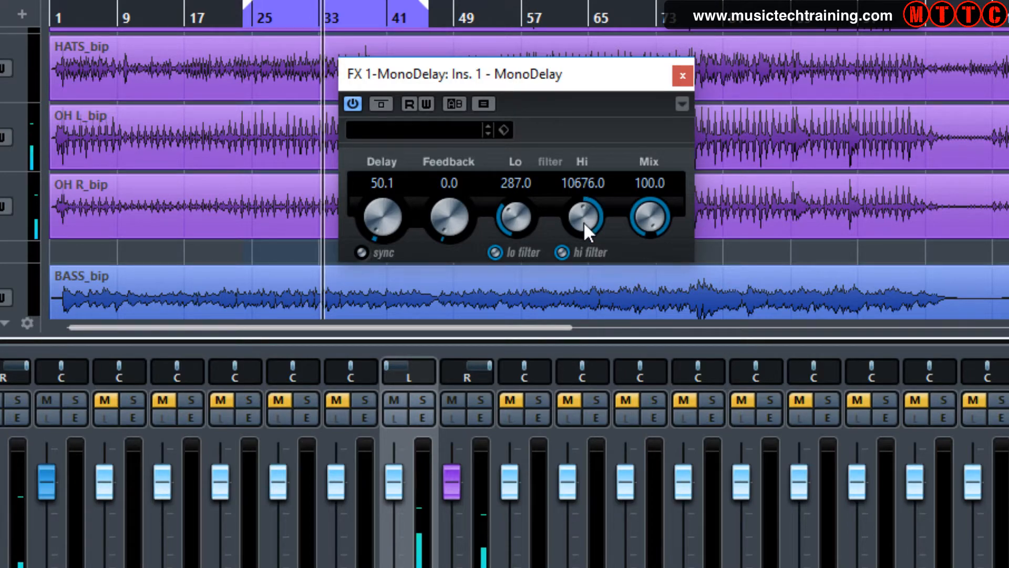
# Step: Examine the Delay effects available as an insert on the acoustic guitar track
pyautogui.moveTo(515, 83); pyautogui.dragTo(596, 264)
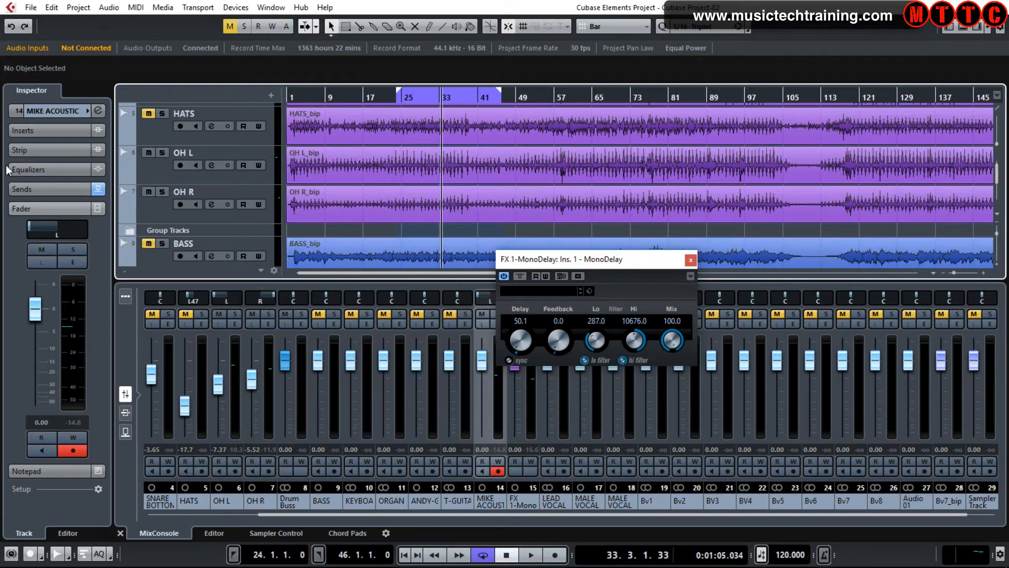
pyautogui.click(40, 188)
pyautogui.click(47, 131)
pyautogui.click(71, 152)
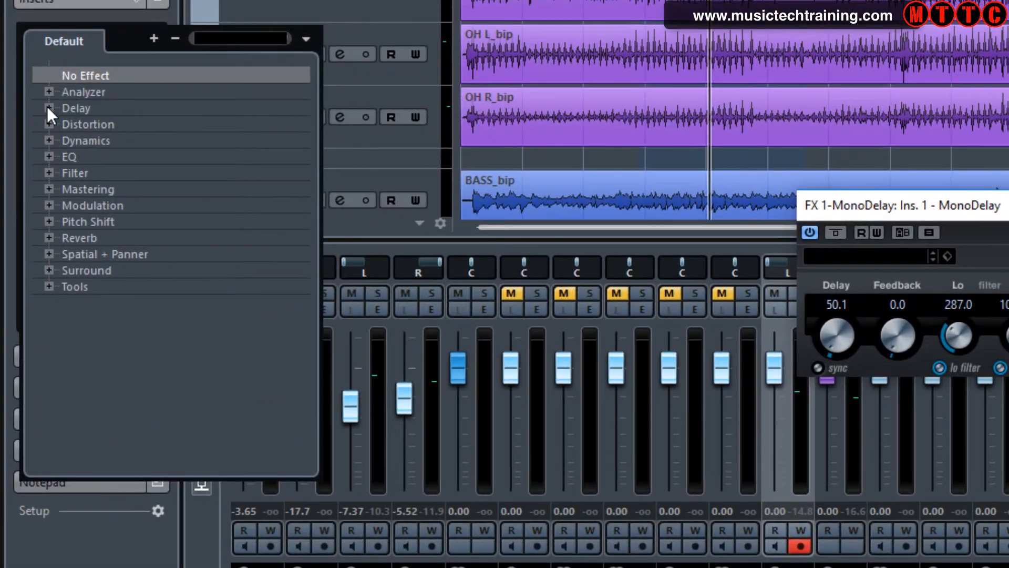
pyautogui.click(48, 108)
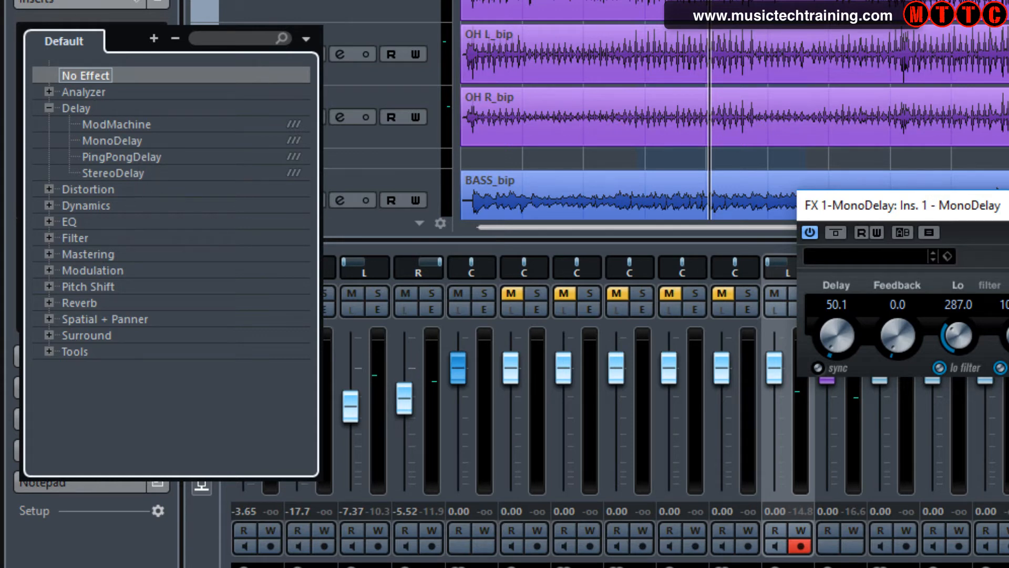
pyautogui.click(126, 561)
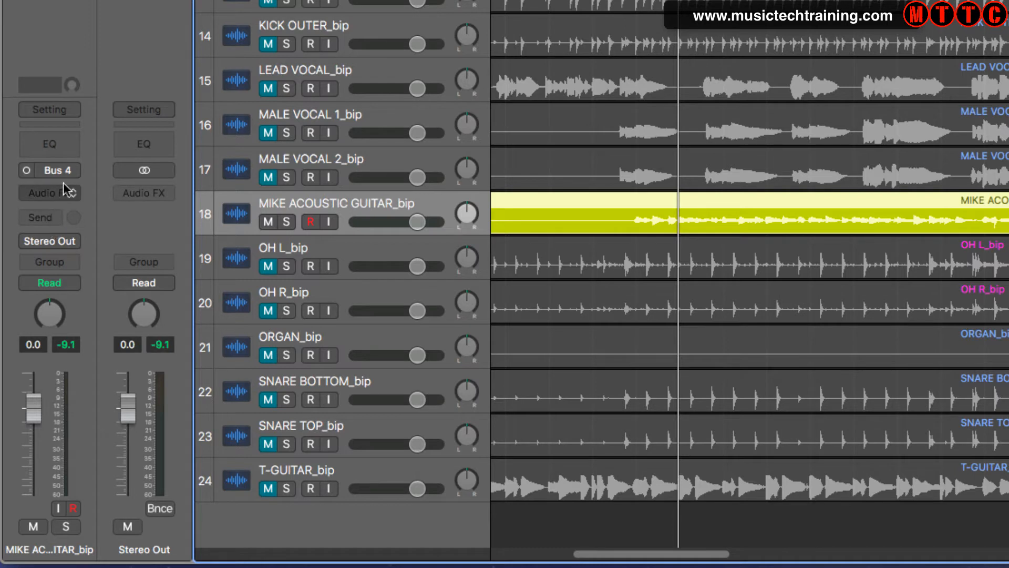
# Step: Switch to the Logic Pro X project and add a send to Bus 5 on the acoustic guitar channel
pyautogui.click(58, 220)
pyautogui.moveTo(65, 298)
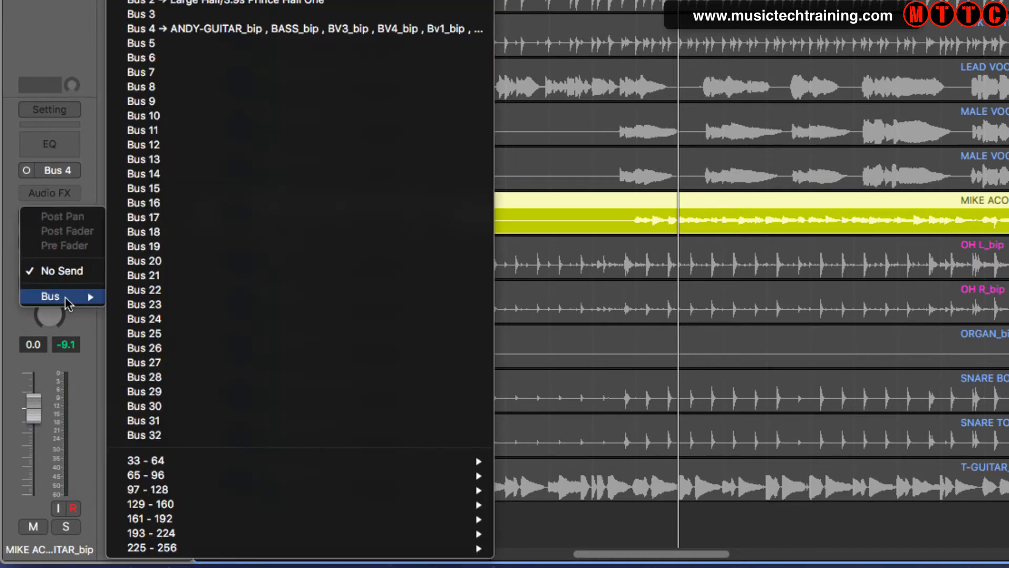
pyautogui.click(175, 43)
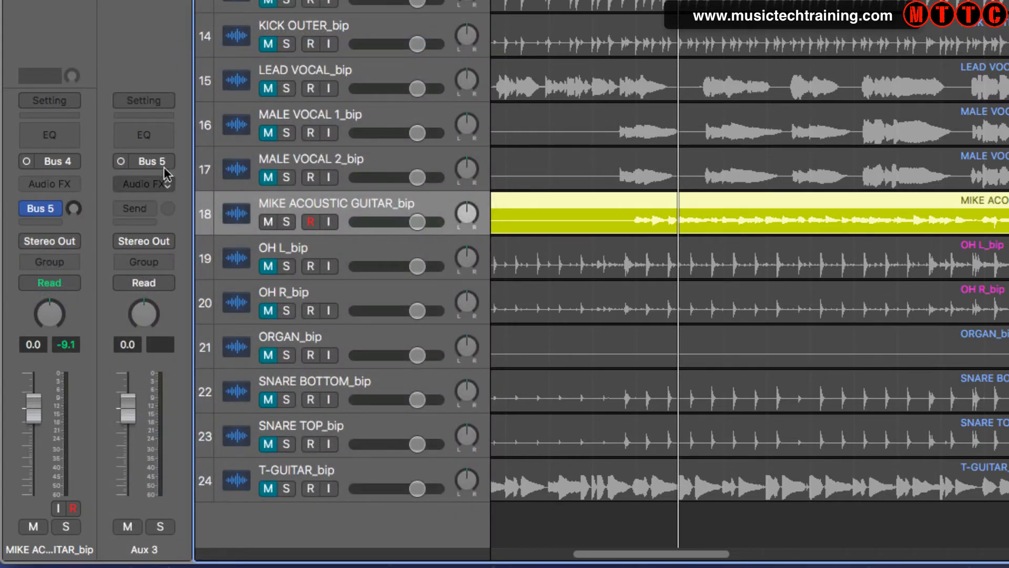
# Step: Insert a Tape Delay on the Aux 3 channel fed by Bus 5 and set its Wet output to 100%
pyautogui.click(167, 185)
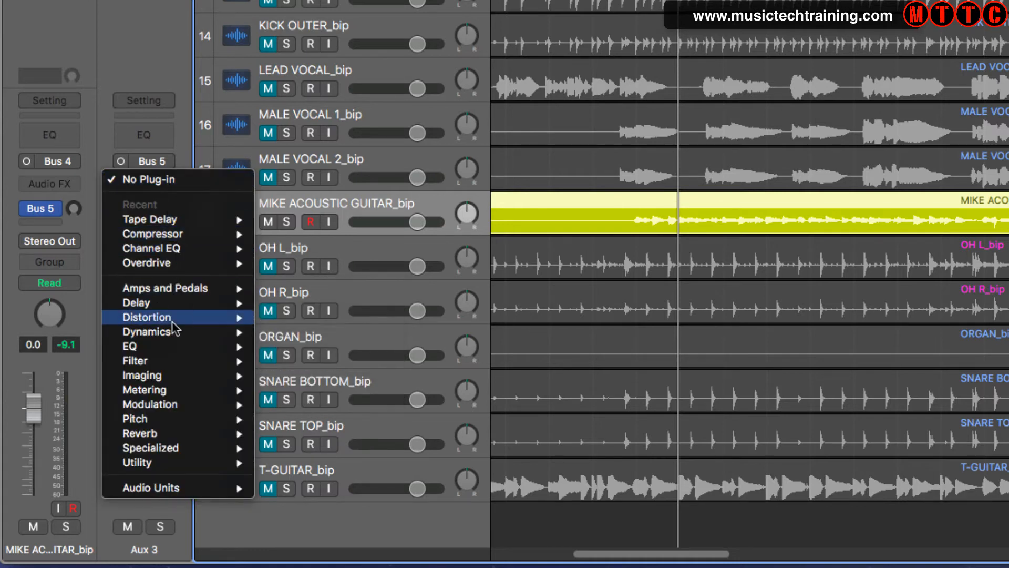
pyautogui.moveTo(174, 303)
pyautogui.moveTo(299, 307)
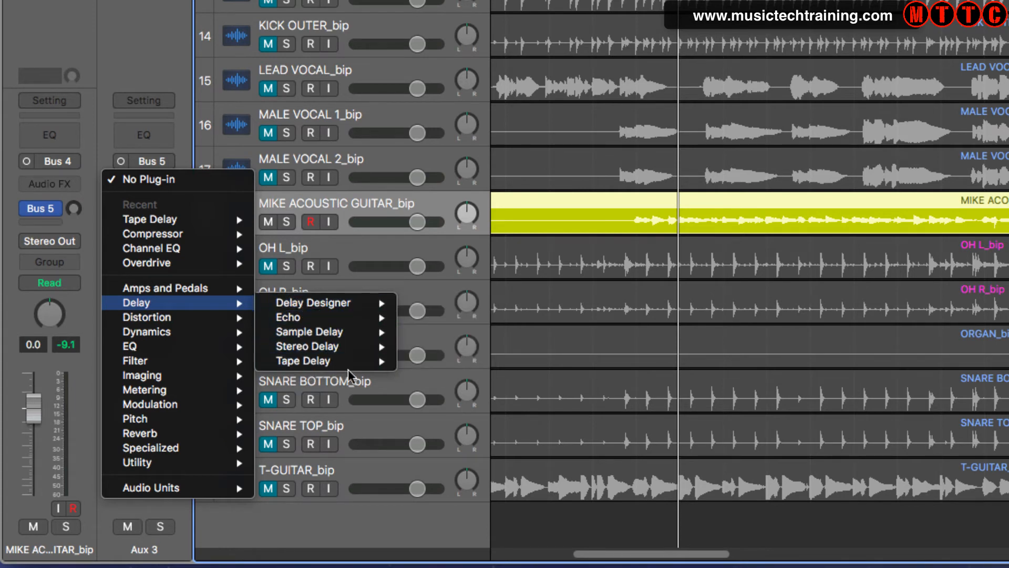
pyautogui.moveTo(338, 362)
pyautogui.click(419, 363)
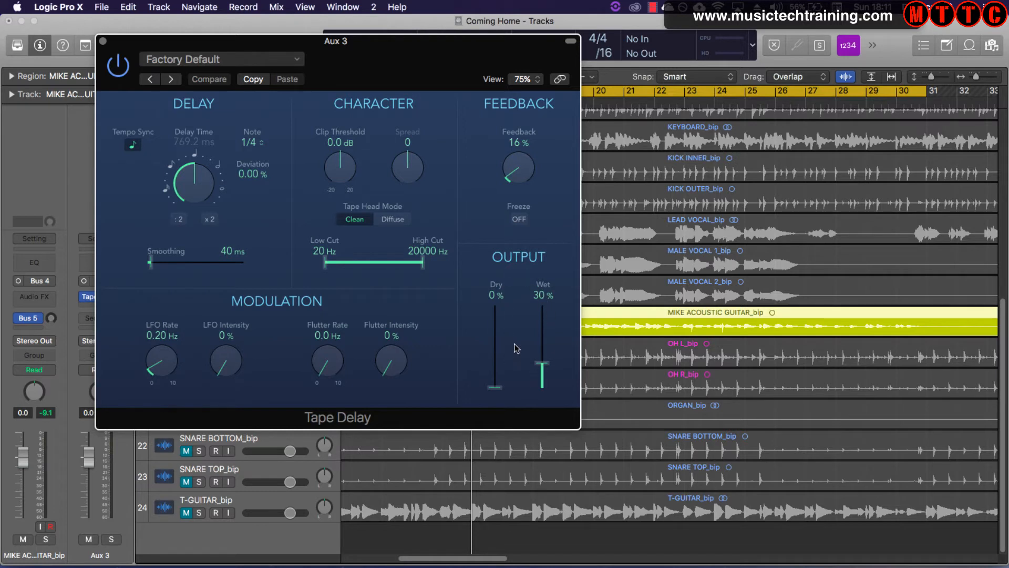
pyautogui.moveTo(542, 362); pyautogui.dragTo(544, 307)
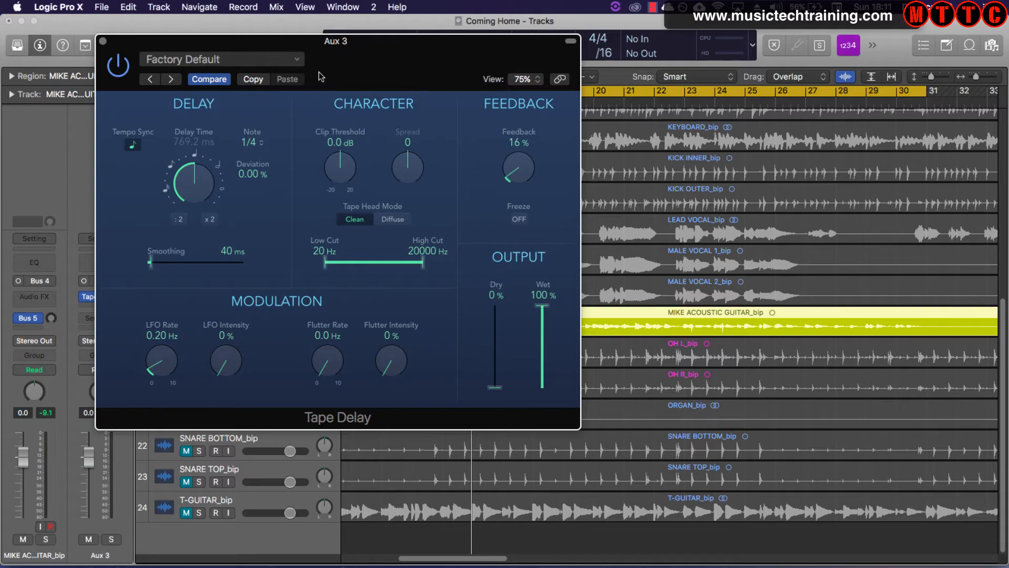
# Step: Raise the Bus 5 send level on the acoustic guitar channel, keeping the Tape Delay window clear of the channel strips
pyautogui.moveTo(318, 72); pyautogui.dragTo(670, 52)
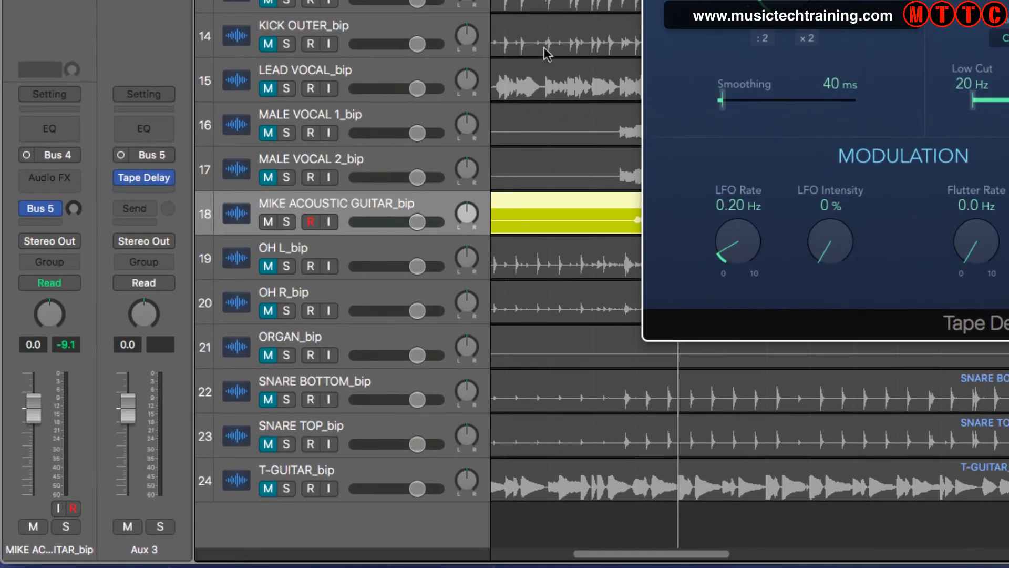
pyautogui.click(74, 209)
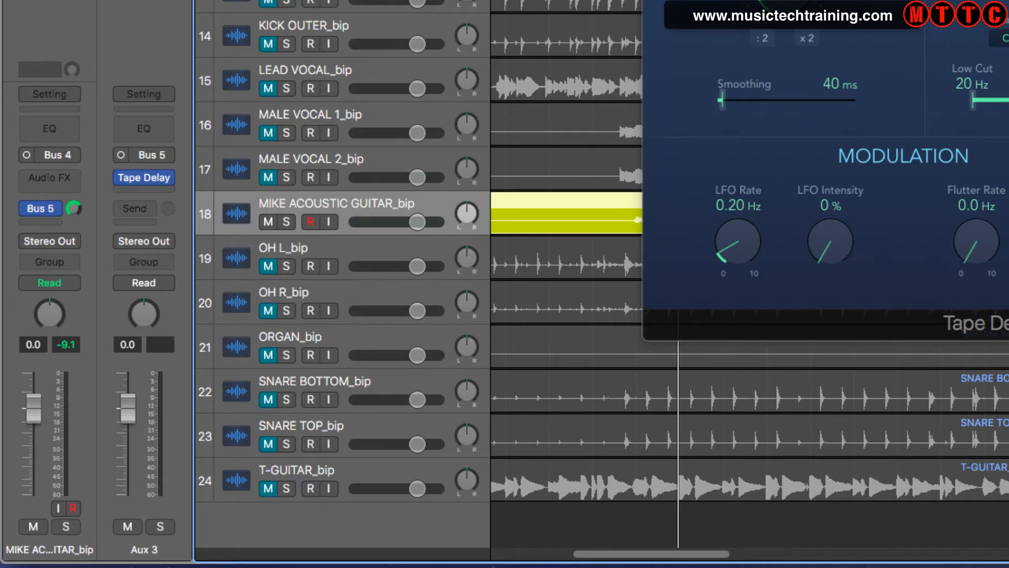
pyautogui.moveTo(841, 1); pyautogui.dragTo(947, 2)
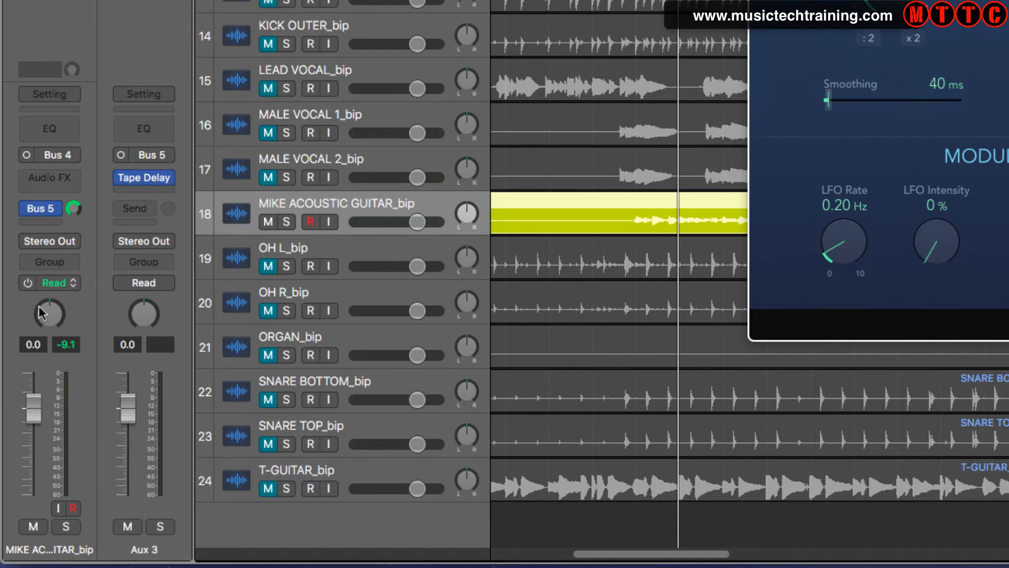
# Step: Pan the acoustic guitar channel left to -64 and the Aux 3 channel right to +63
pyautogui.moveTo(46, 300); pyautogui.dragTo(46, 336)
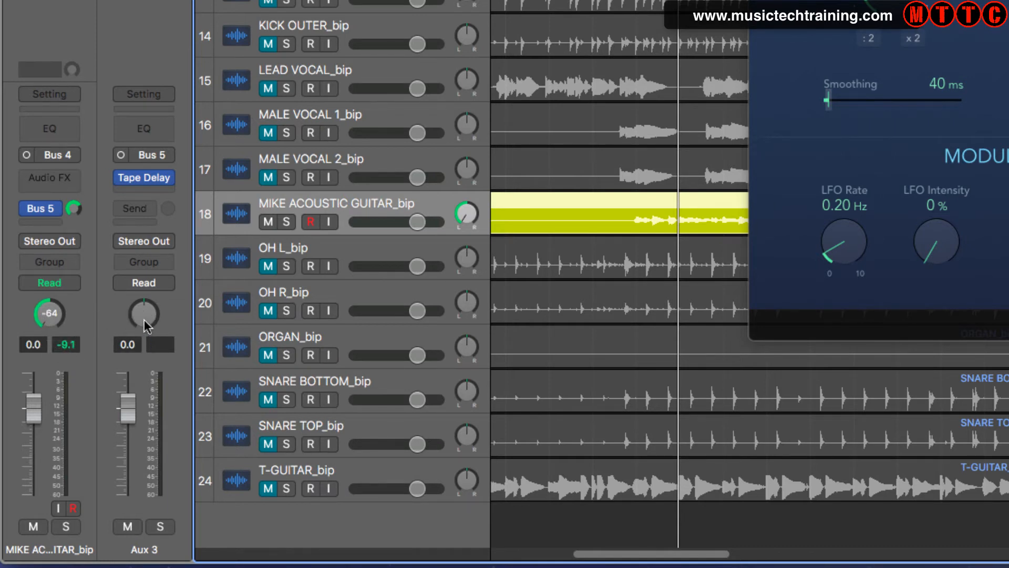
pyautogui.moveTo(142, 322); pyautogui.dragTo(142, 305)
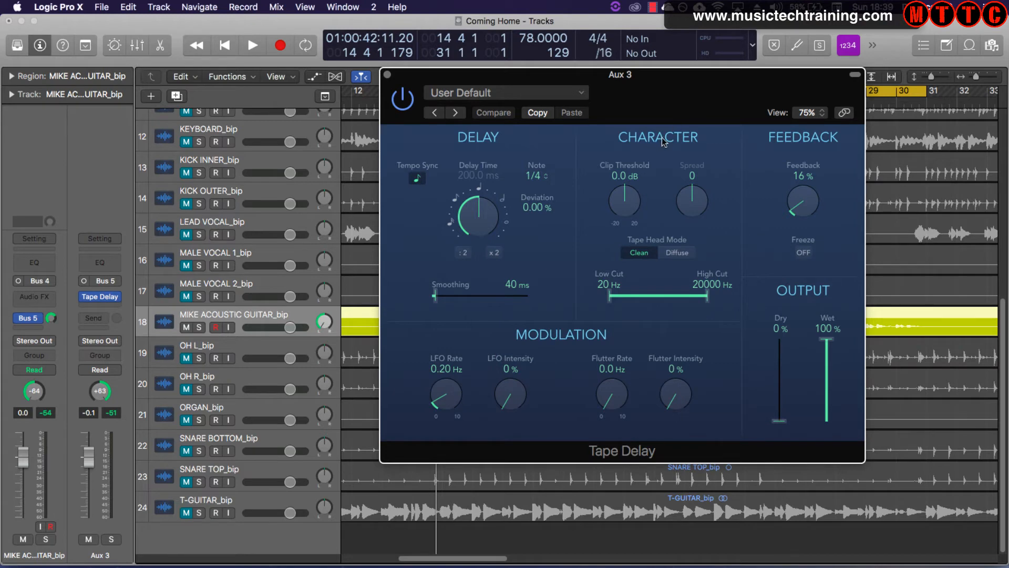
# Step: Play the project briefly to hear the panned guitar and its tape delay
pyautogui.moveTo(677, 109); pyautogui.dragTo(767, 143)
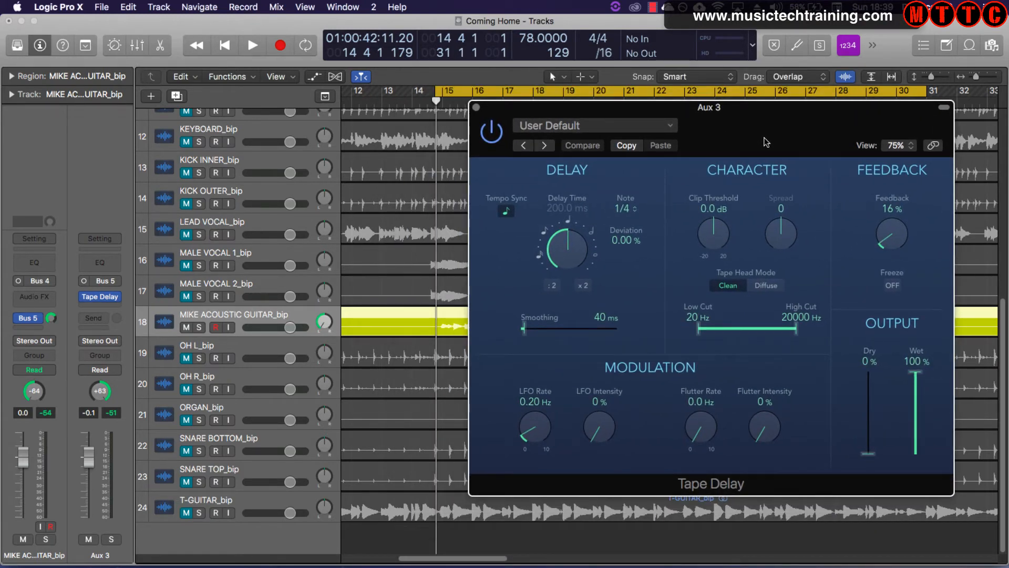
pyautogui.press('space')
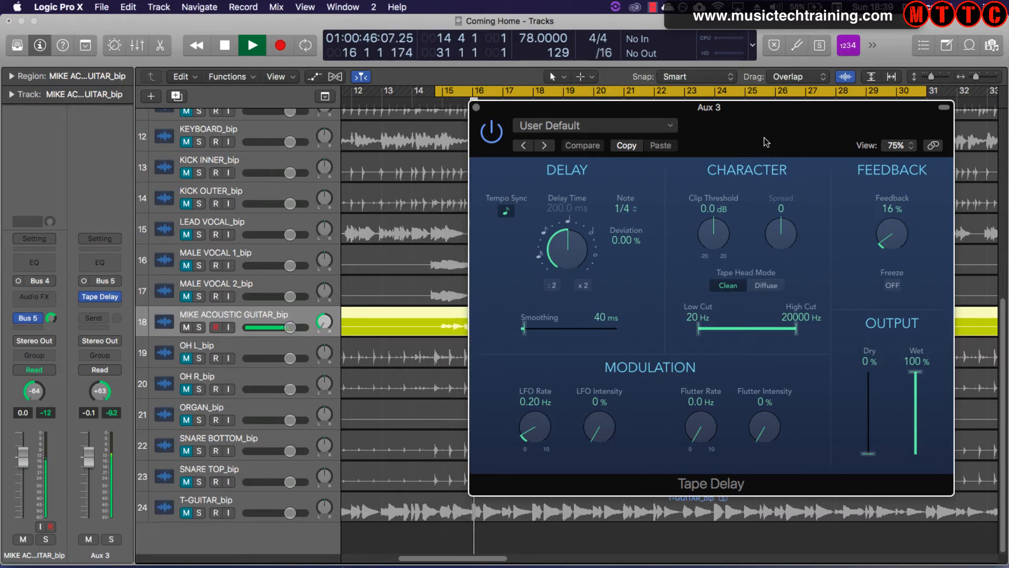
pyautogui.press('space')
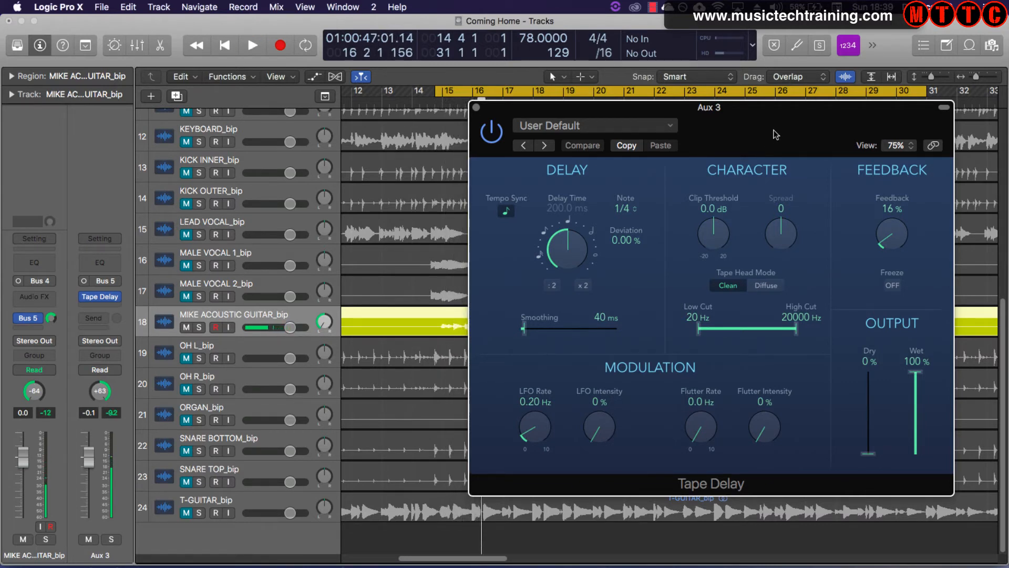
pyautogui.moveTo(766, 132); pyautogui.dragTo(746, 126)
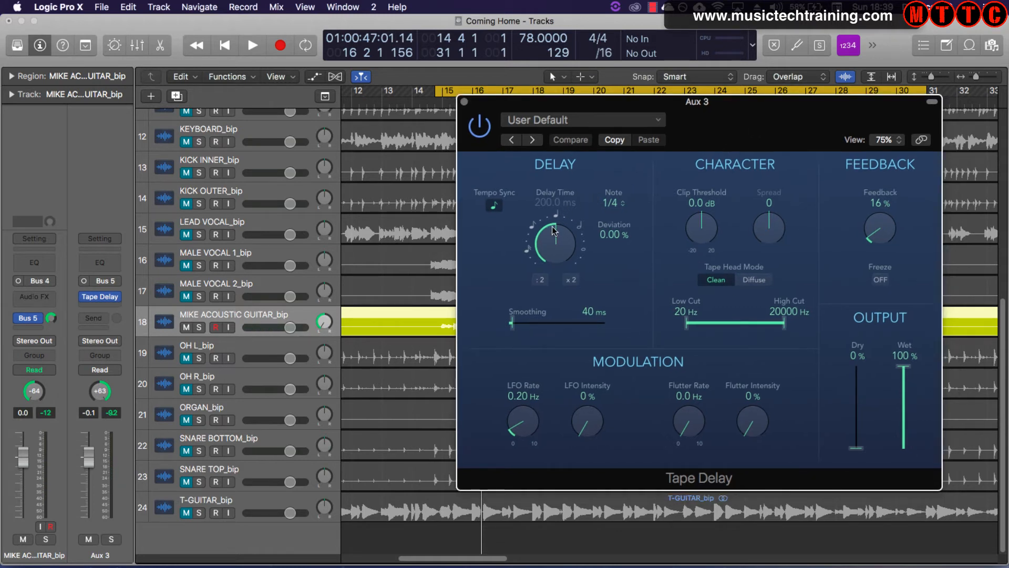
# Step: Turn off tempo sync in the Tape Delay and set its Delay Time to 0.0 ms and Feedback to 0%
pyautogui.moveTo(553, 230); pyautogui.dragTo(564, 319)
pyautogui.click(495, 206)
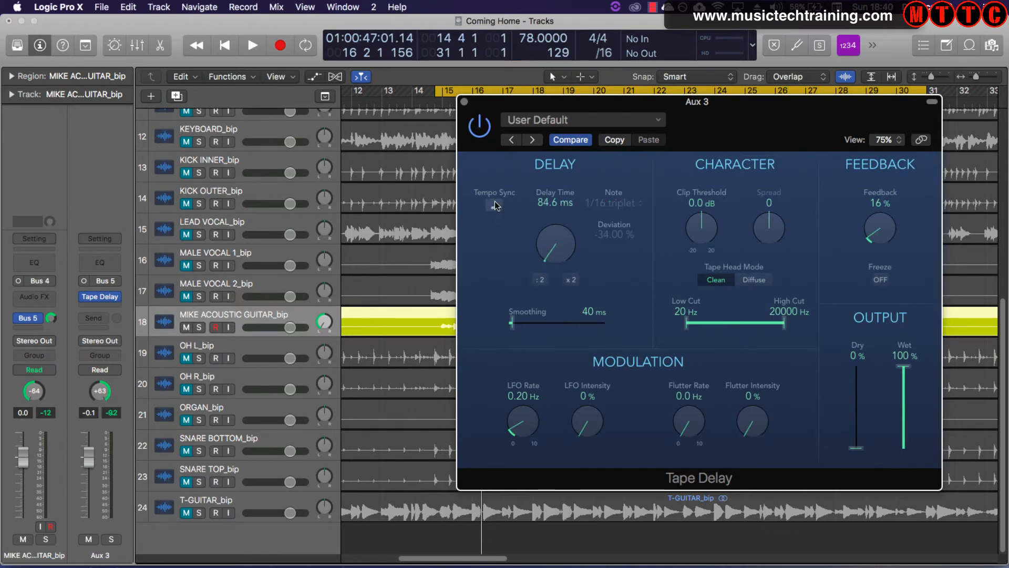
pyautogui.moveTo(552, 252); pyautogui.dragTo(593, 329)
pyautogui.moveTo(877, 227); pyautogui.dragTo(902, 260)
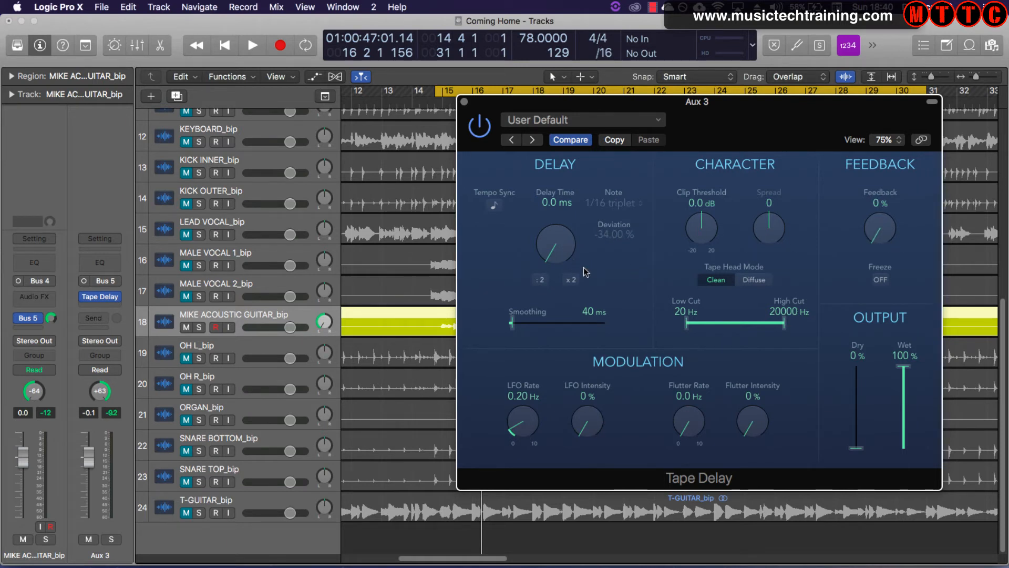
# Step: Play the project and lower the Tape Delay's Wet output to 64% to balance the delayed signal against the dry guitar
pyautogui.press('space')
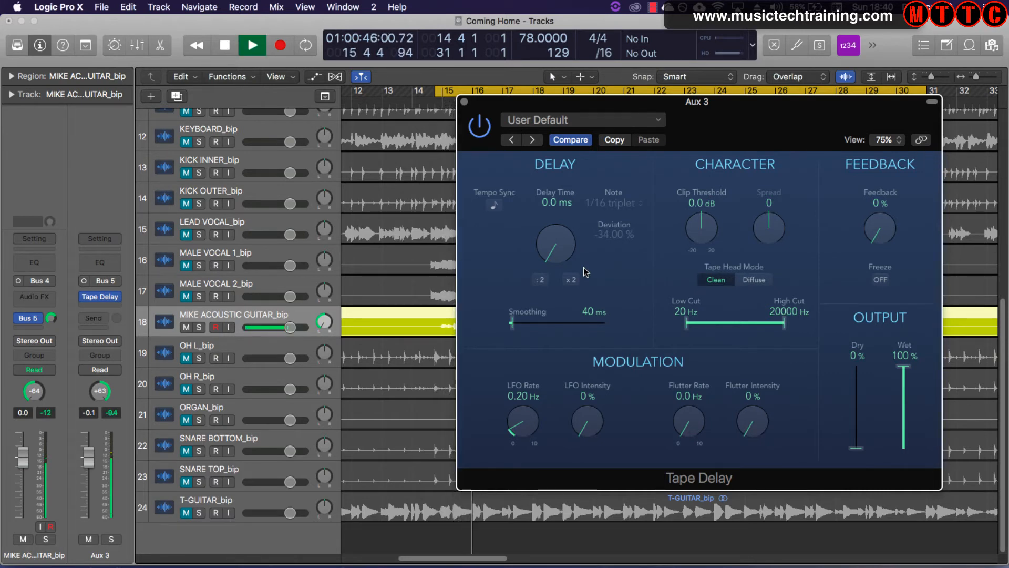
pyautogui.press('space')
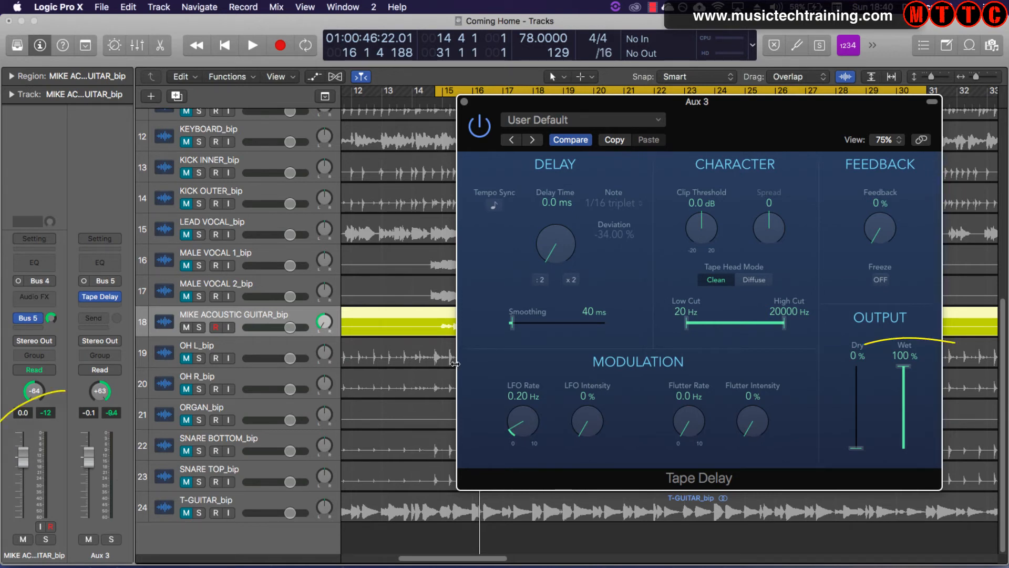
pyautogui.press('space')
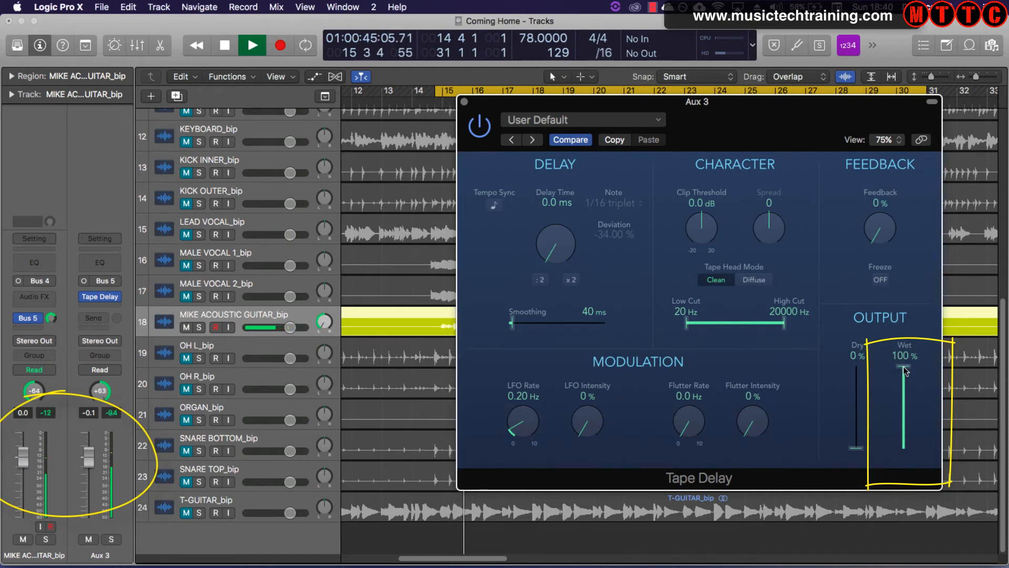
pyautogui.moveTo(903, 368); pyautogui.dragTo(905, 398)
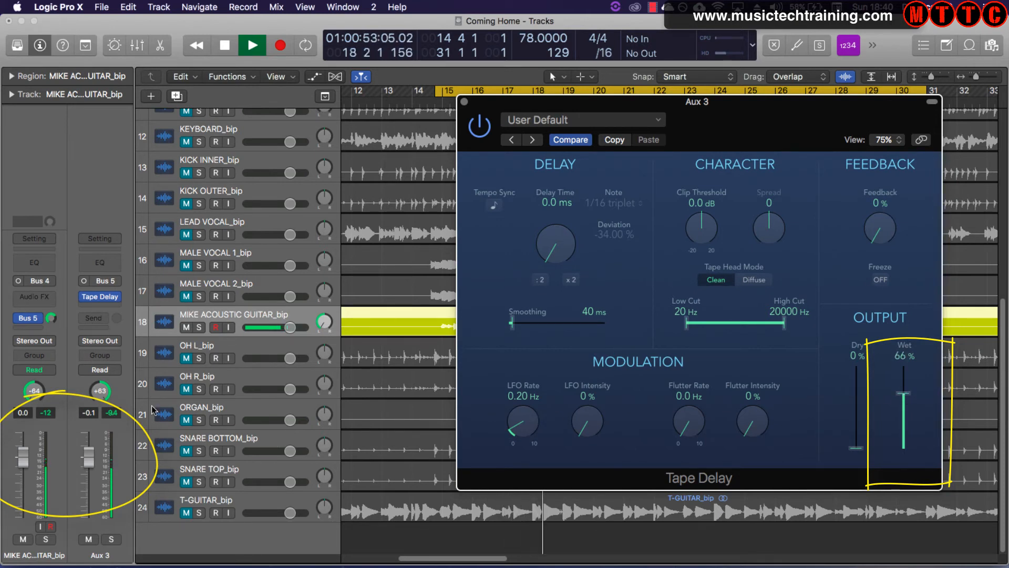
pyautogui.click(110, 413)
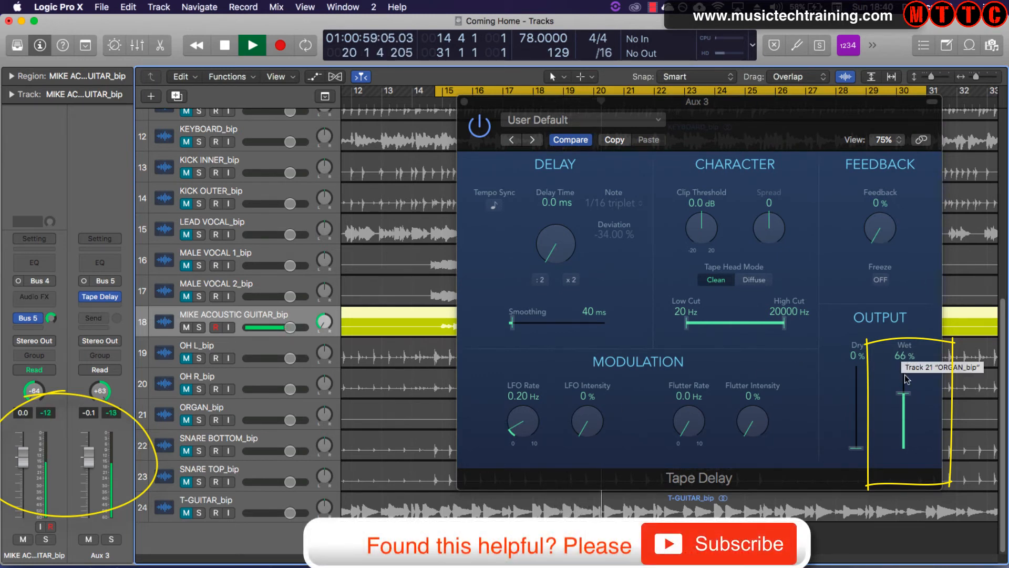
pyautogui.click(906, 395)
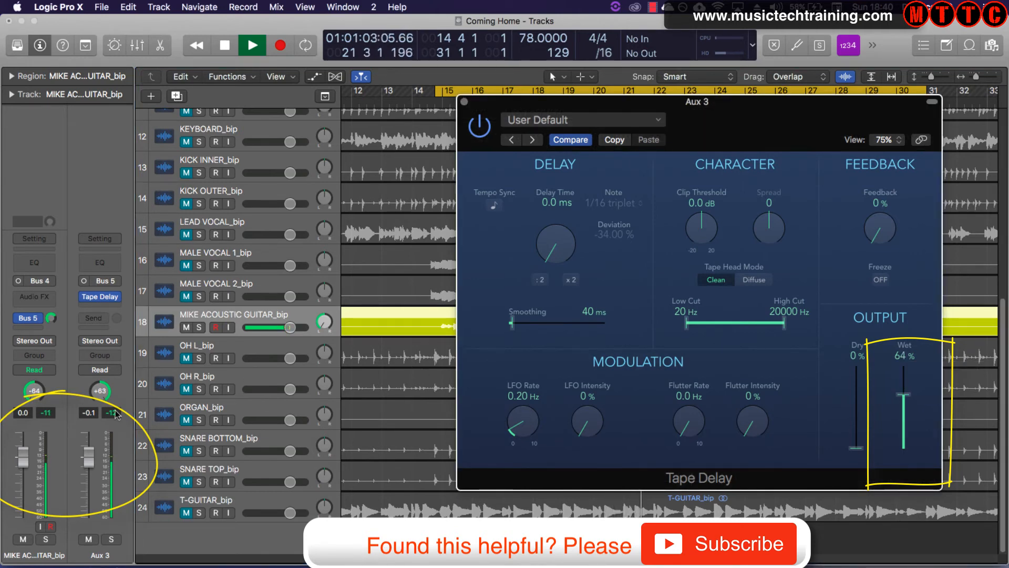
# Step: Reset the peak level displays of the acoustic guitar and Aux 3 channels to compare their levels, and stop playback
pyautogui.click(48, 413)
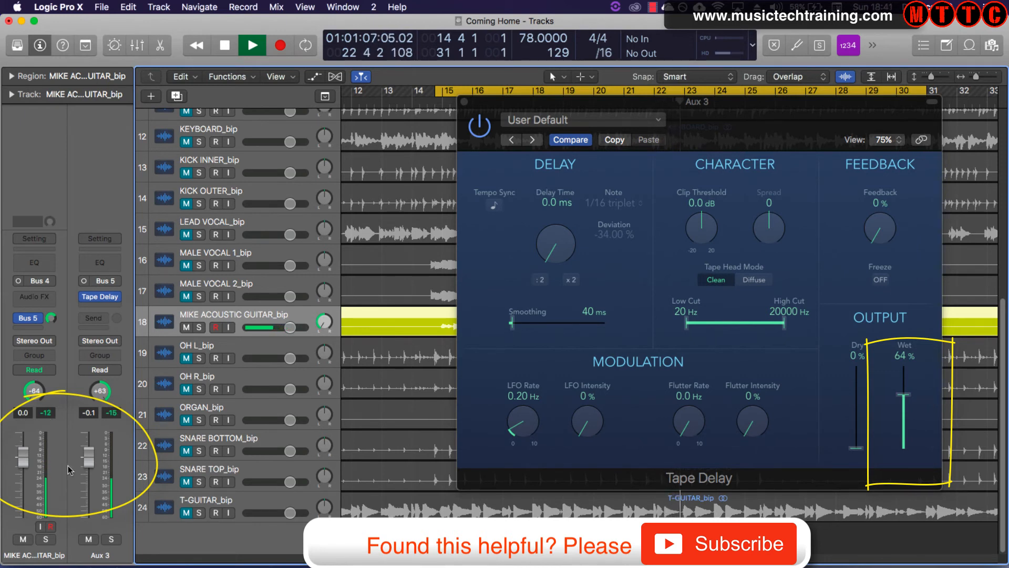
pyautogui.click(111, 413)
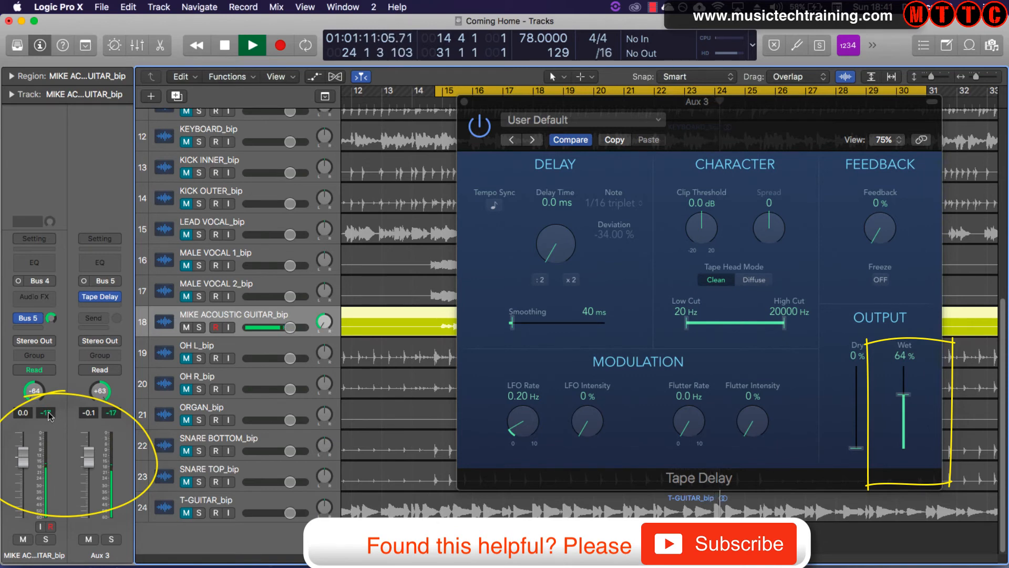
pyautogui.press('space')
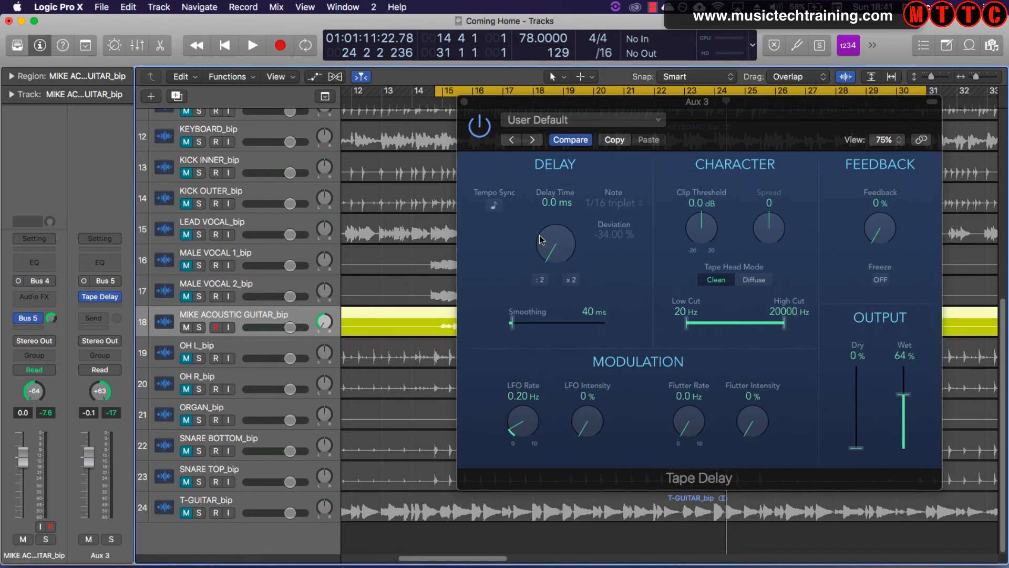
# Step: Set the Tape Delay's Delay Time to 53.3 ms while the acoustic guitar plays
pyautogui.press('space')
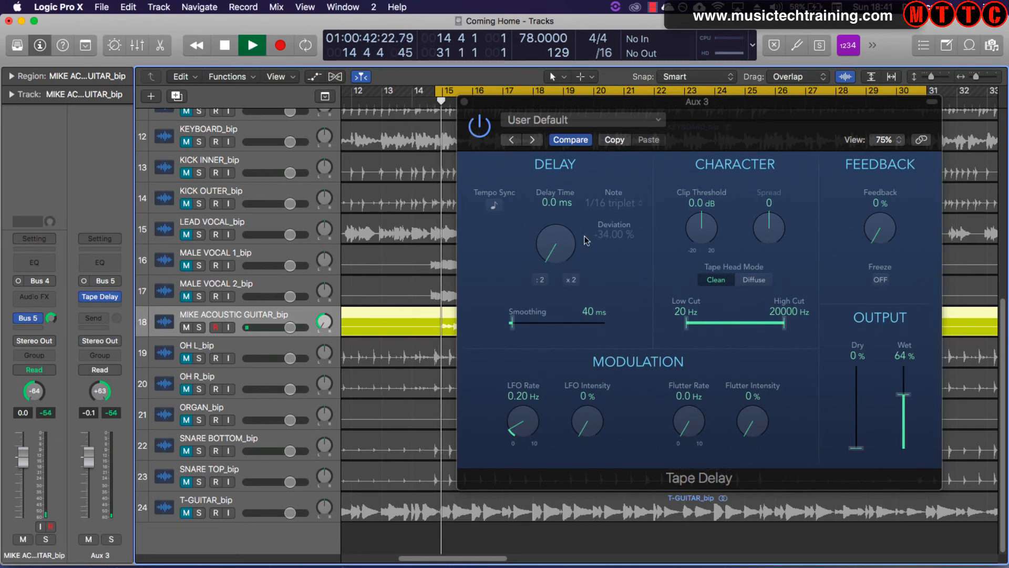
pyautogui.click(562, 255)
pyautogui.moveTo(562, 255); pyautogui.dragTo(560, 252)
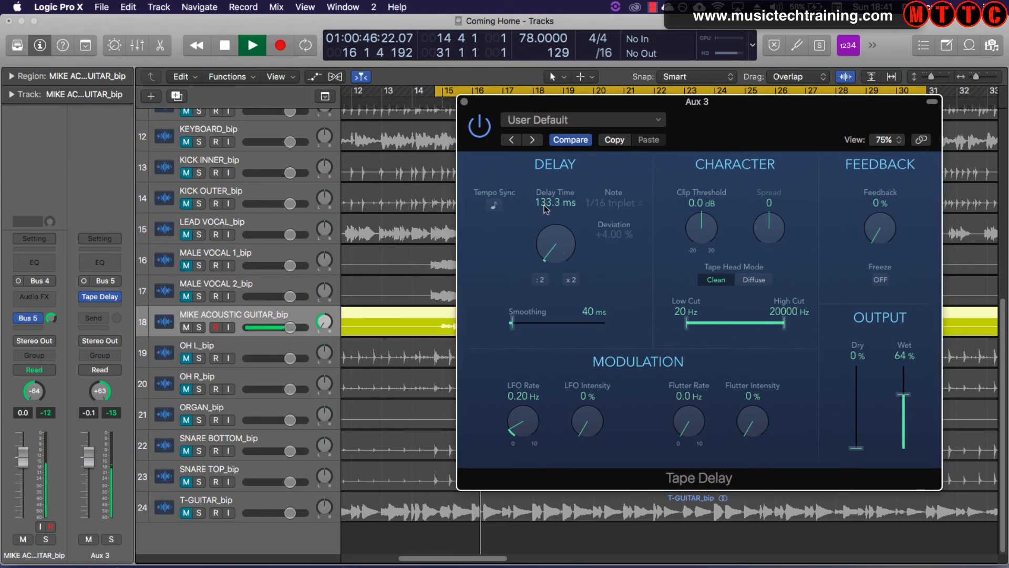
pyautogui.moveTo(545, 203); pyautogui.dragTo(548, 211)
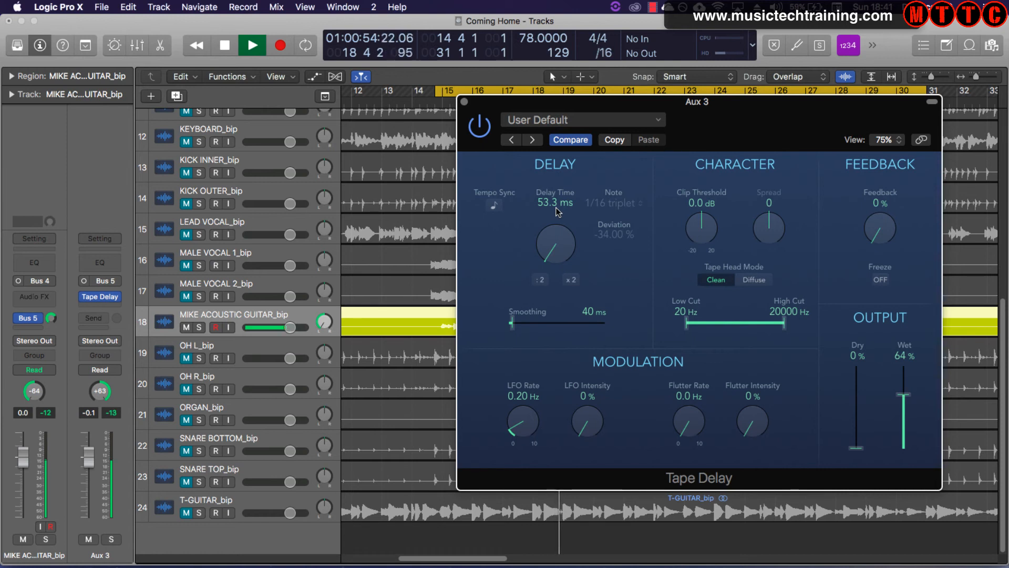
# Step: Set the Tape Delay's Low Cut to 130 Hz and High Cut to 4200 Hz during playback, and stop the project
pyautogui.press('space')
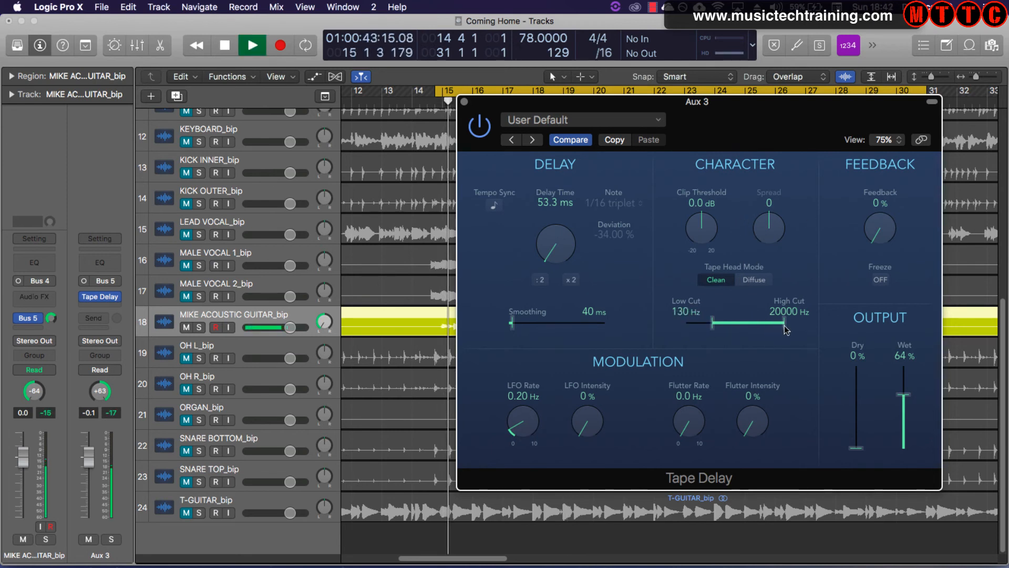
pyautogui.moveTo(785, 325); pyautogui.dragTo(767, 324)
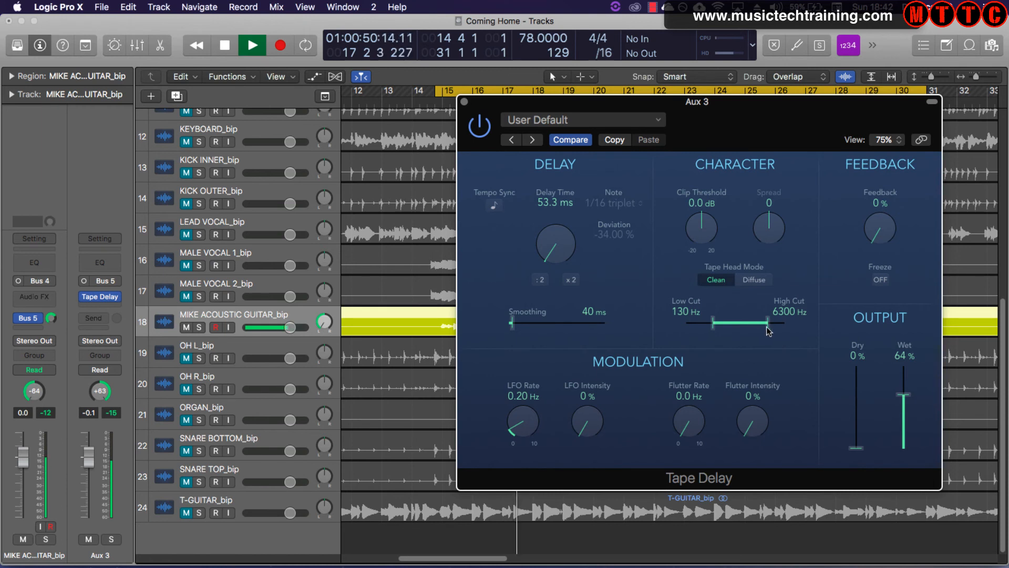
pyautogui.moveTo(766, 327); pyautogui.dragTo(762, 326)
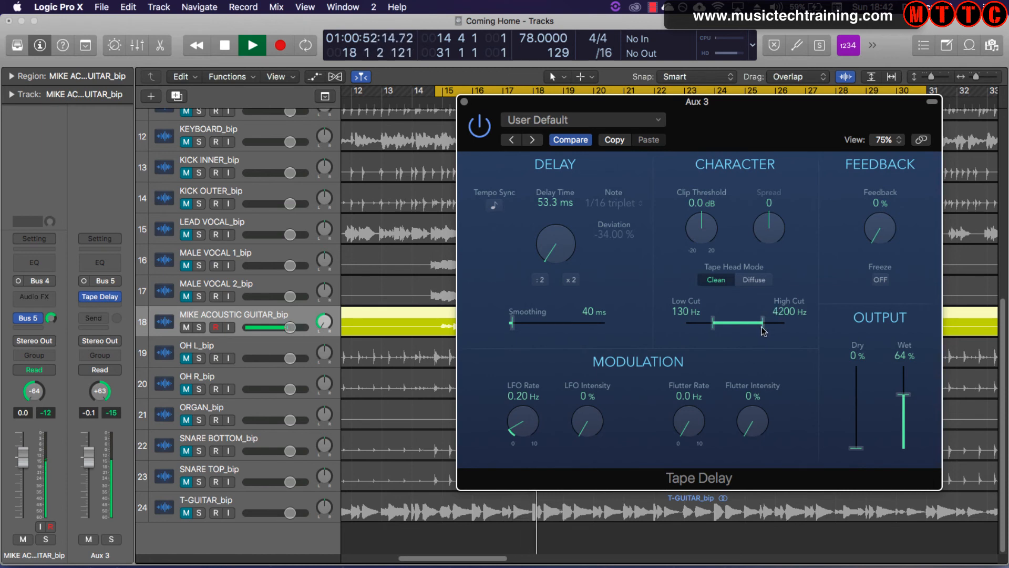
pyautogui.press('space')
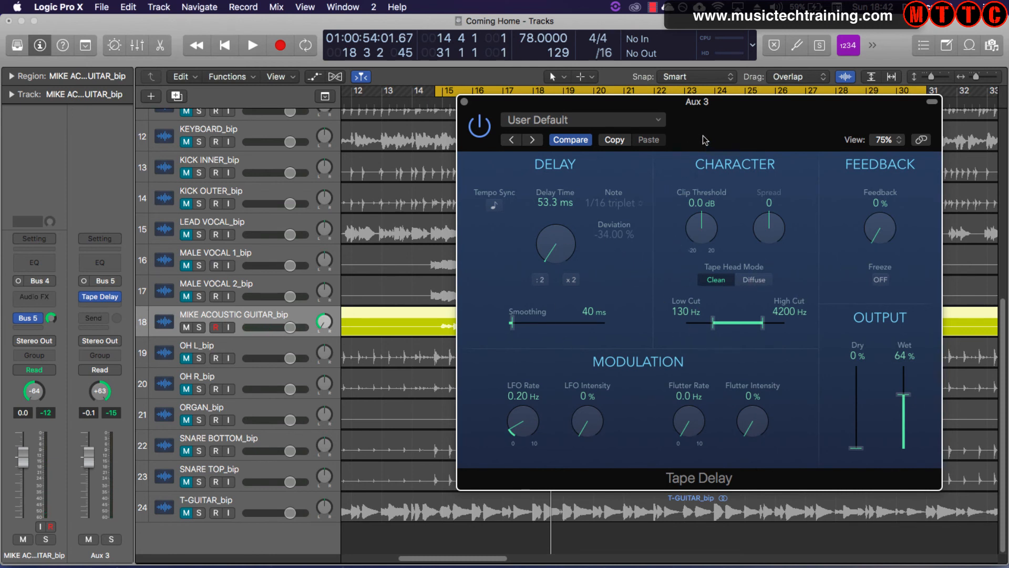
# Step: Look through the alternative Delay plug-ins available for the Aux 3 insert slot, including Echo and Stereo Delay, keeping Tape Delay
pyautogui.moveTo(707, 113); pyautogui.dragTo(674, 32)
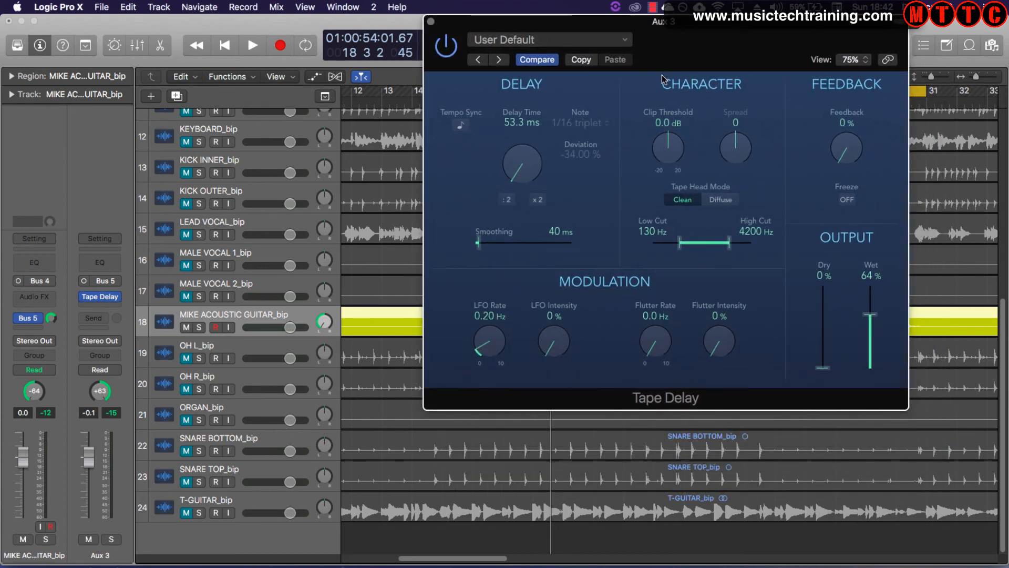
pyautogui.moveTo(104, 299)
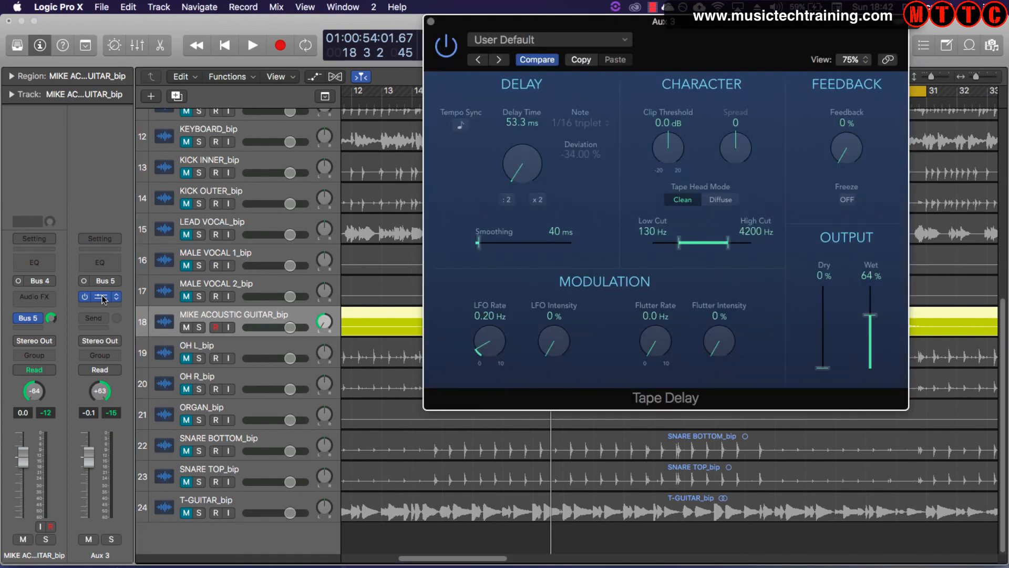
pyautogui.click(116, 298)
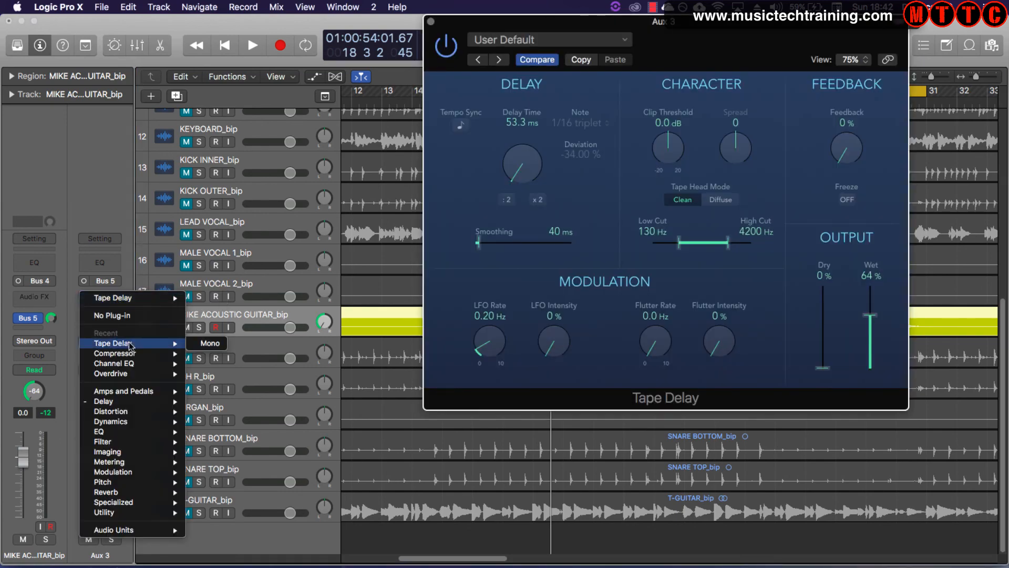
pyautogui.moveTo(130, 402)
pyautogui.moveTo(212, 397)
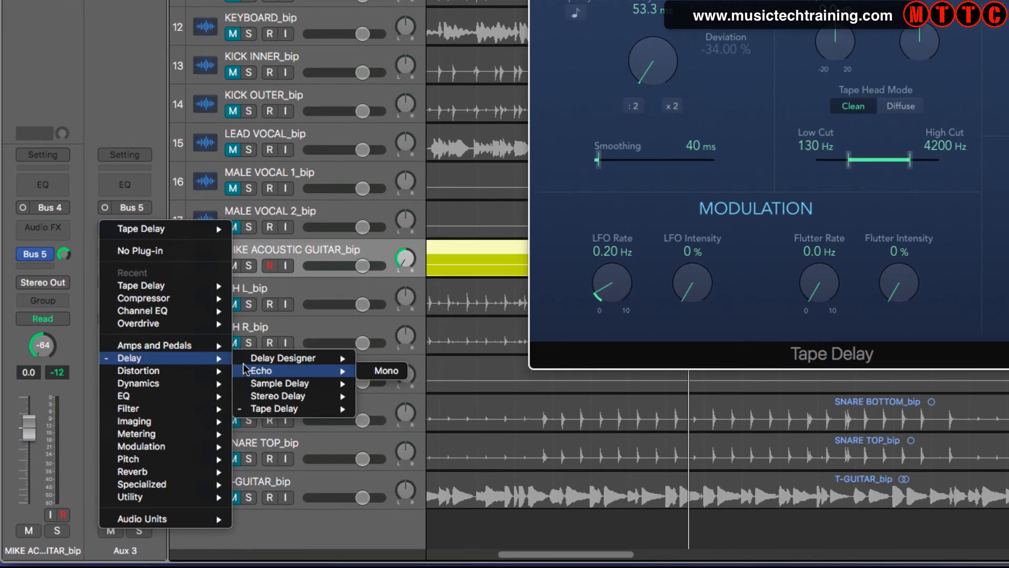
pyautogui.moveTo(287, 374)
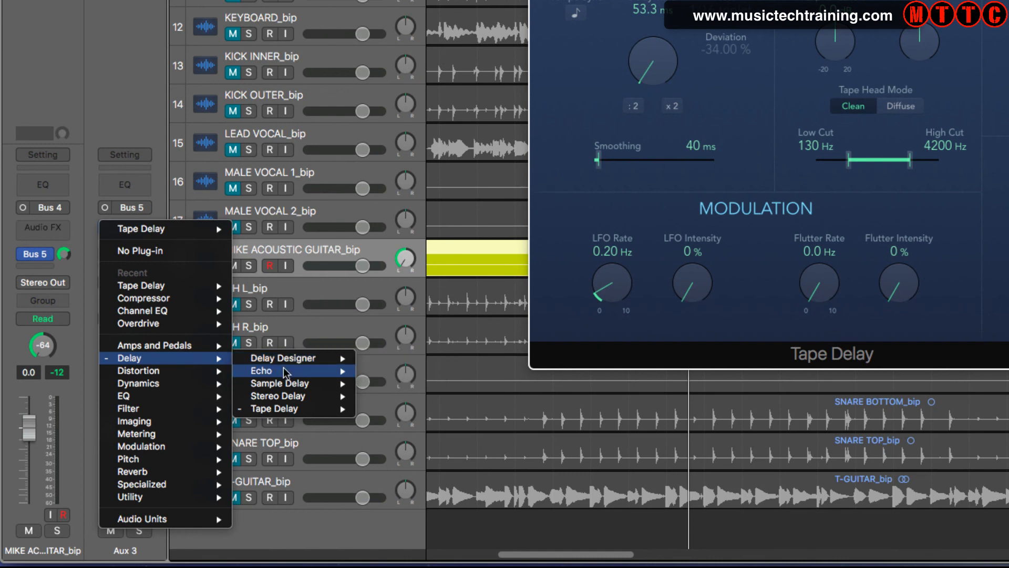
pyautogui.moveTo(289, 400)
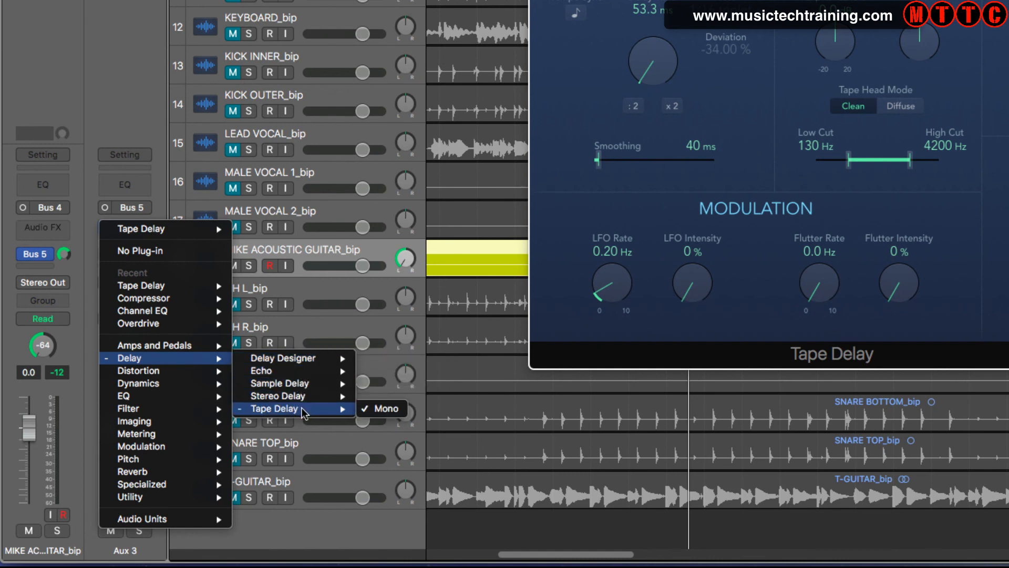
pyautogui.click(141, 228)
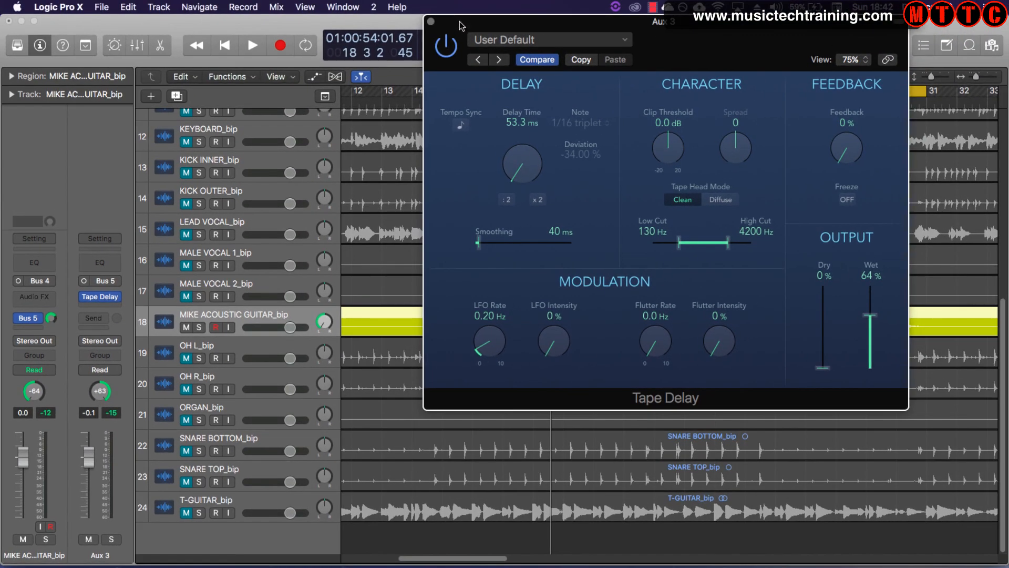
# Step: Close the Aux 3 Tape Delay plug-in window
pyautogui.moveTo(461, 25); pyautogui.dragTo(449, 34)
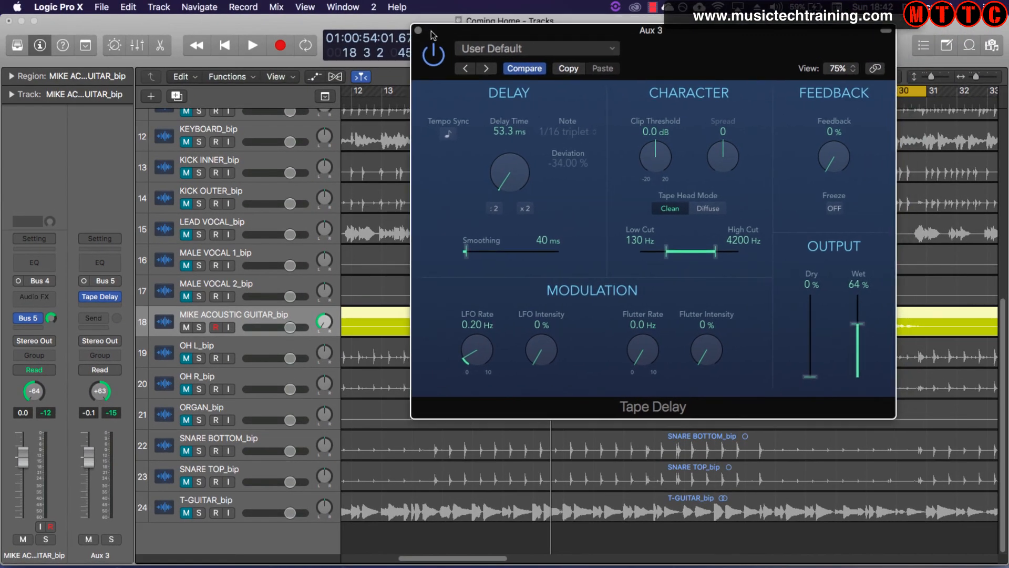
pyautogui.click(419, 31)
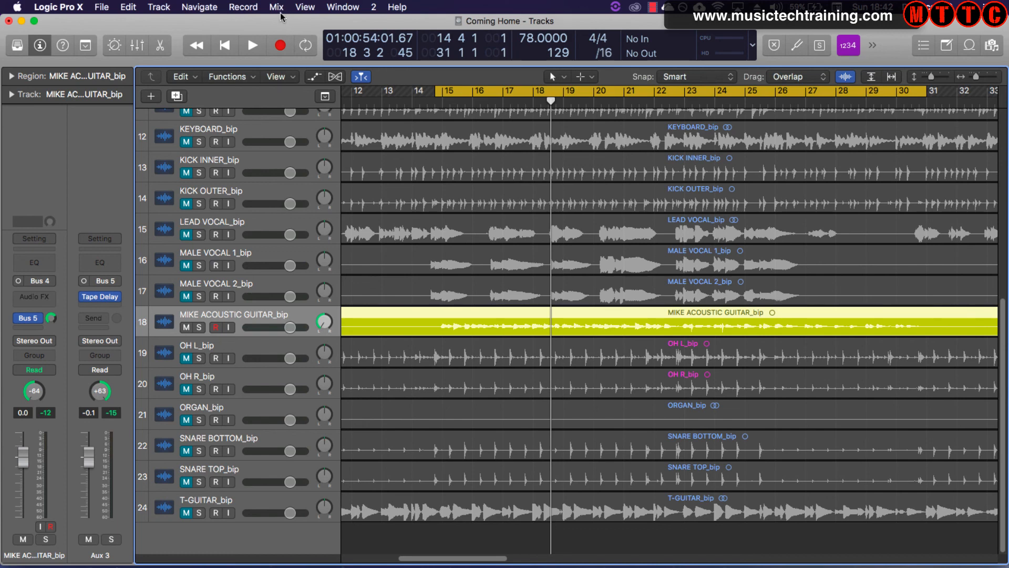